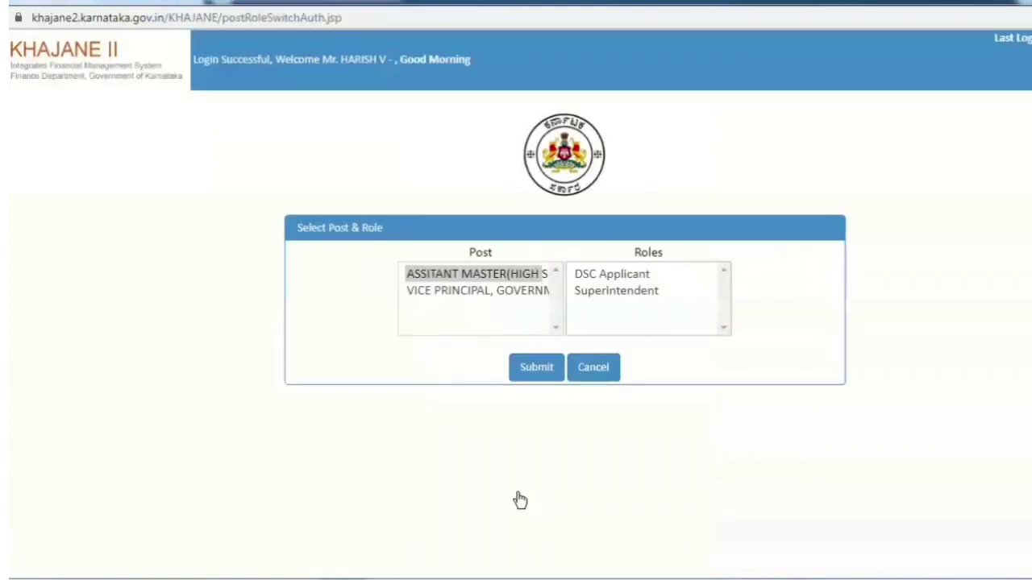
Step: Select the VICE PRINCIPAL post with the Superintendent role and submit
left_click(475, 293)
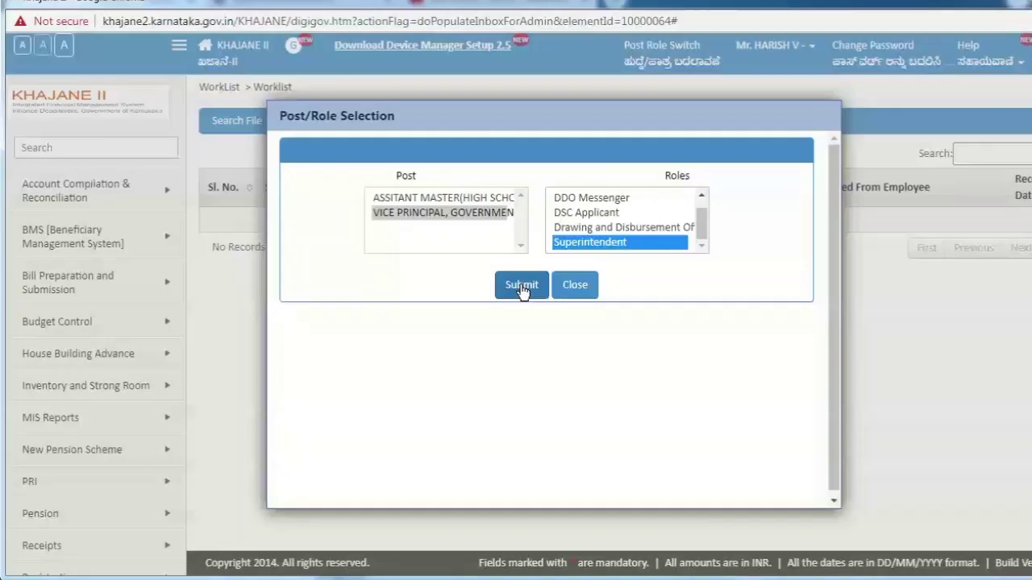
left_click(522, 287)
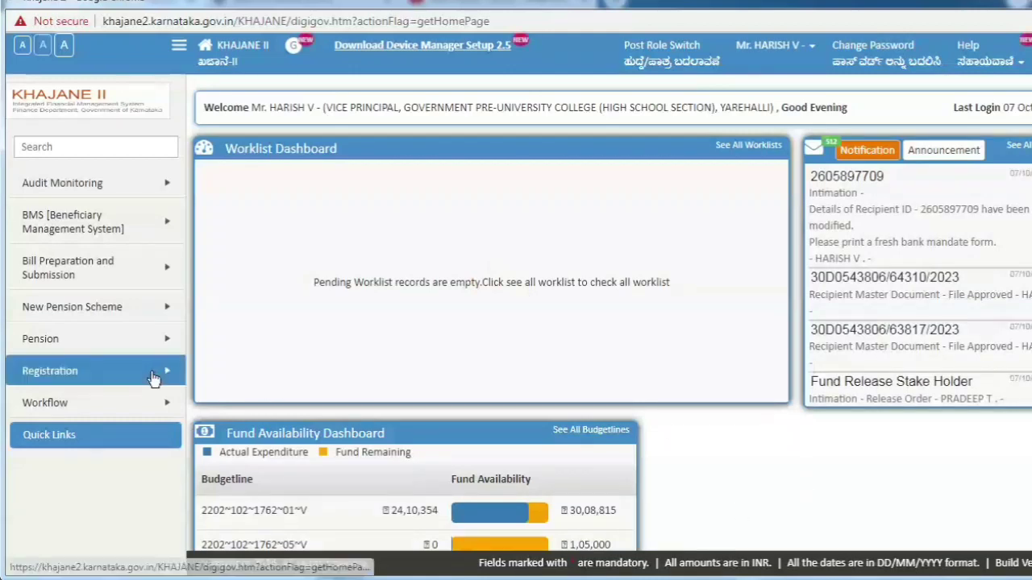
Step: Open Create Recipient Master and set Recipient Type to 'Suppliers of goods and services-29'
mouse_move(154, 379)
mouse_move(234, 379)
mouse_move(380, 369)
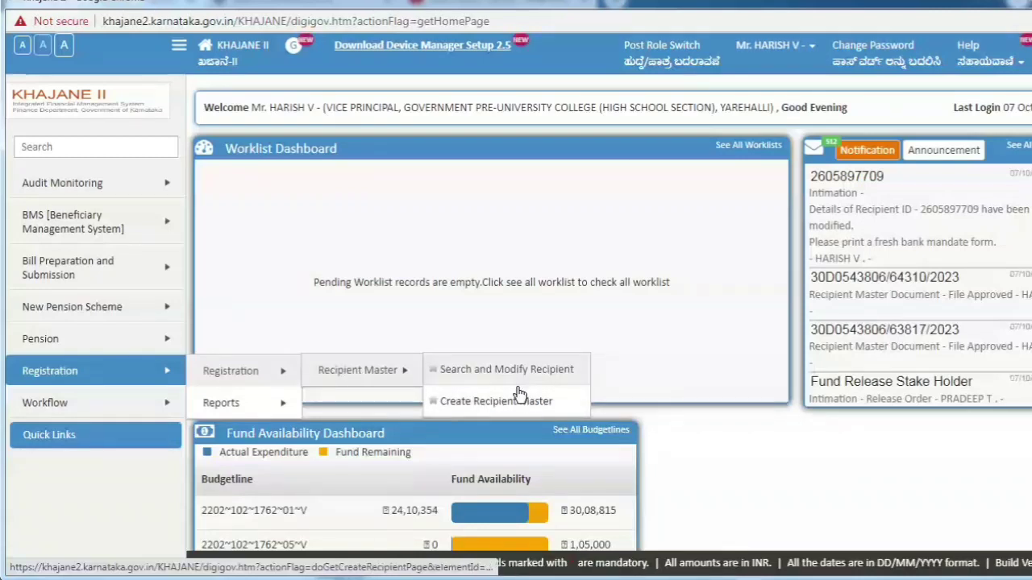
left_click(520, 402)
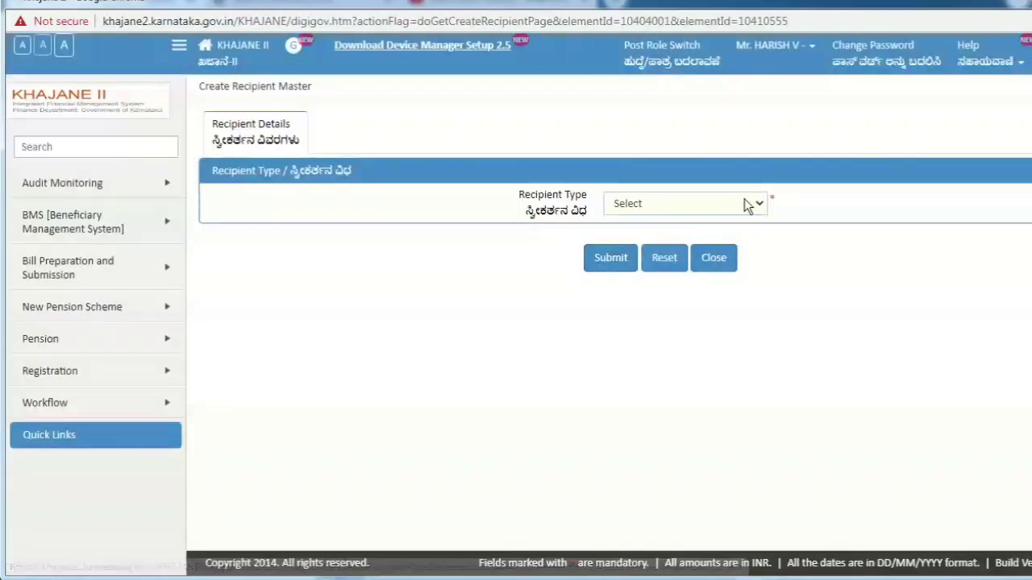
left_click(744, 203)
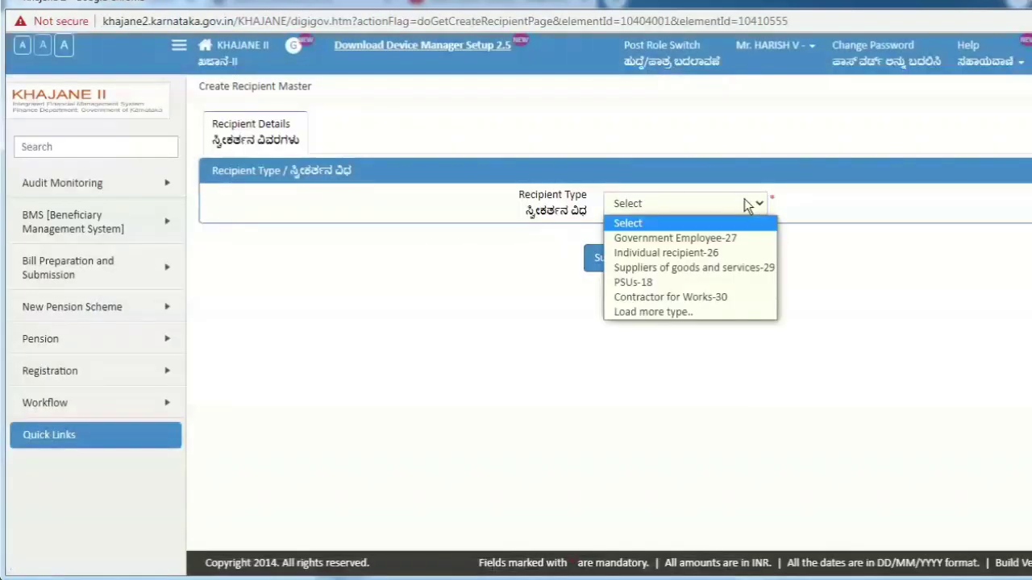
left_click(742, 267)
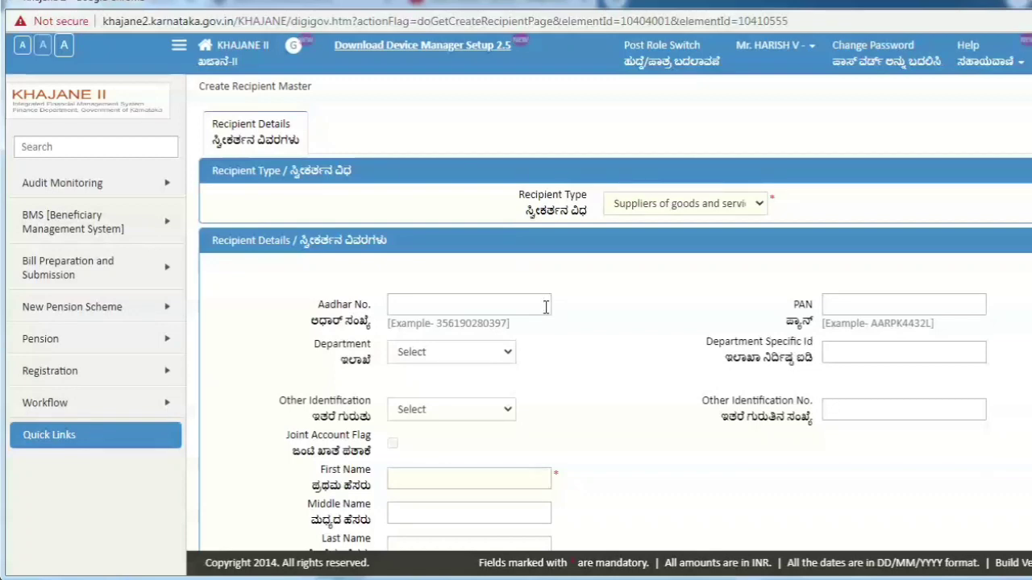
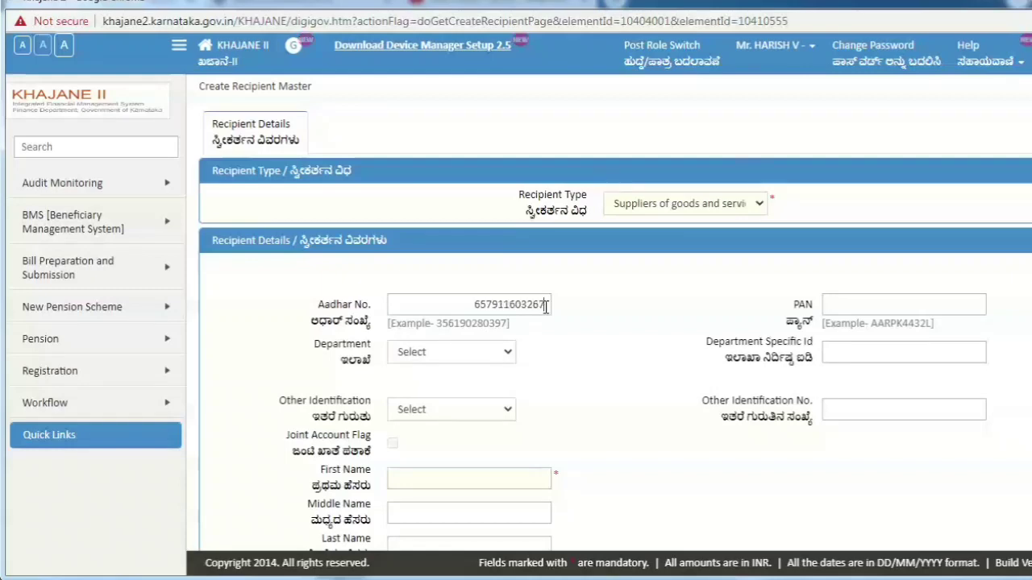
Step: Enter the supplier's Aadhaar number and PAN
left_click(869, 308)
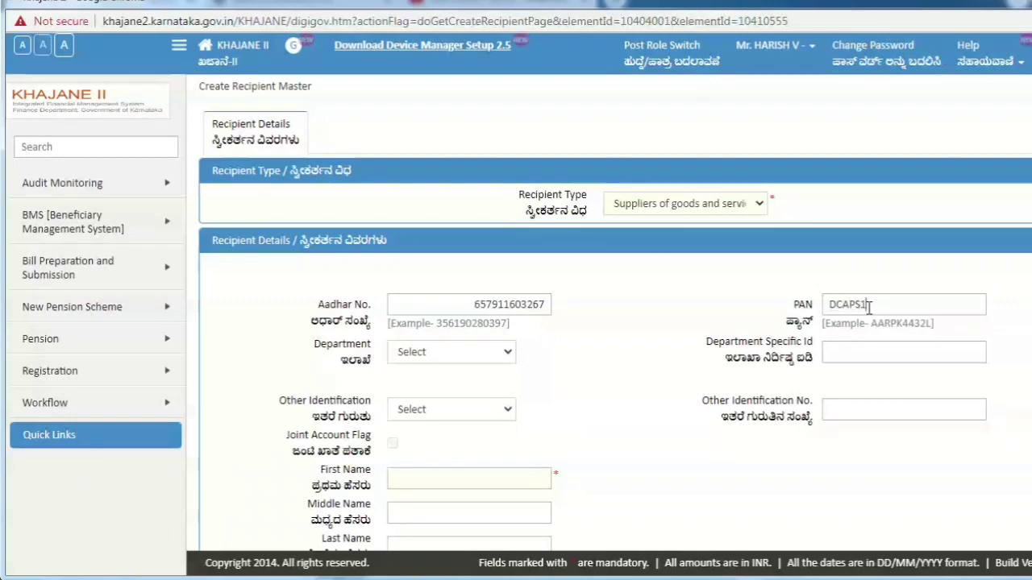
Step: Enter S L DISTRIBUTERS as the First Name and copy it
left_click(520, 471)
type("S")
type(".")
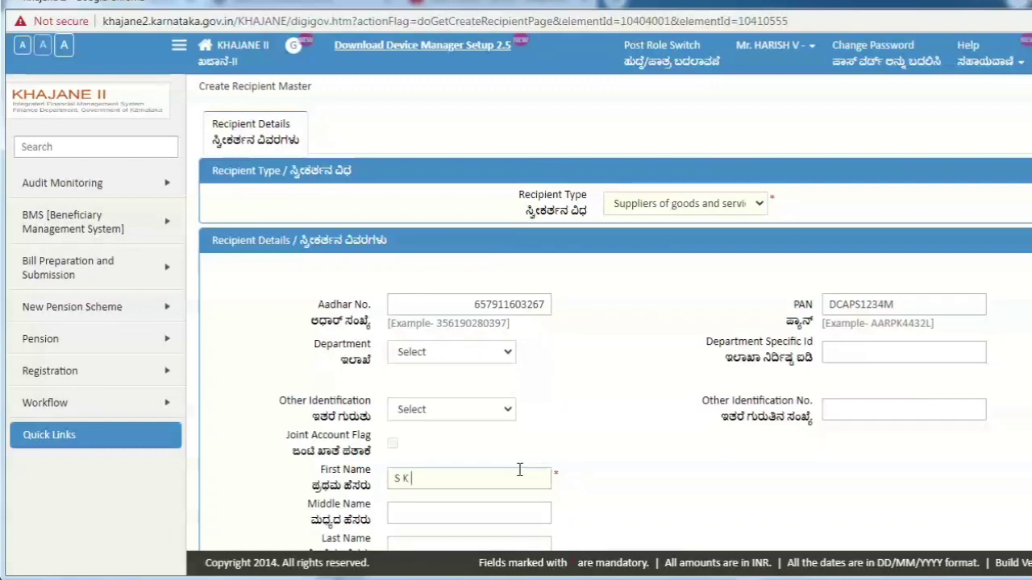
key("BackSpace")
key("BackSpace")
key("ctrl+v")
key("BackSpace")
key("BackSpace")
key("BackSpace")
key("BackSpace")
key("BackSpace")
key("BackSpace")
key("BackSpace")
key("BackSpace")
key("BackSpace")
key("BackSpace")
key("BackSpace")
type("S L DISTRIBUTERS")
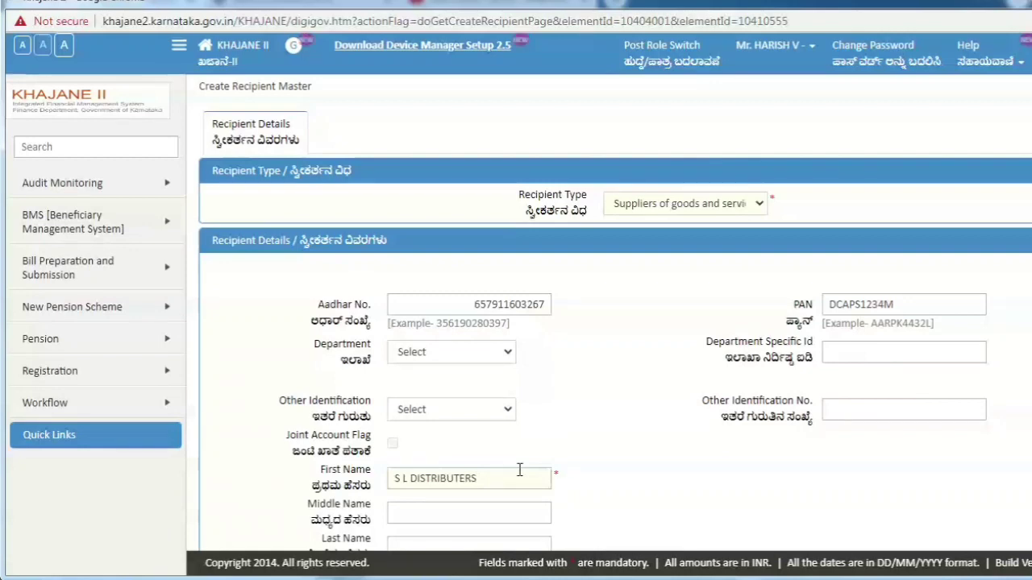
key("ctrl+a")
key("ctrl+c")
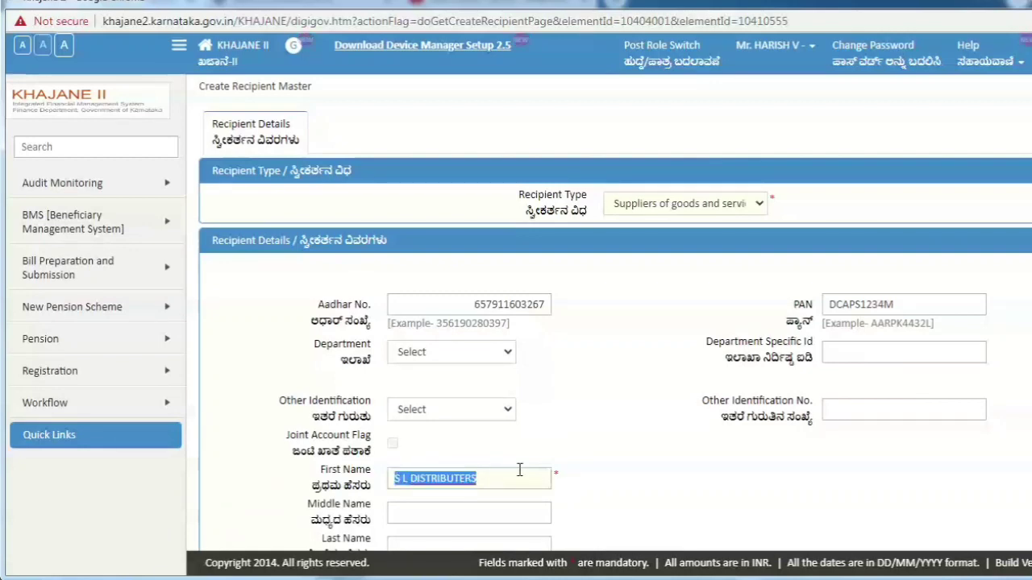
left_click(675, 457)
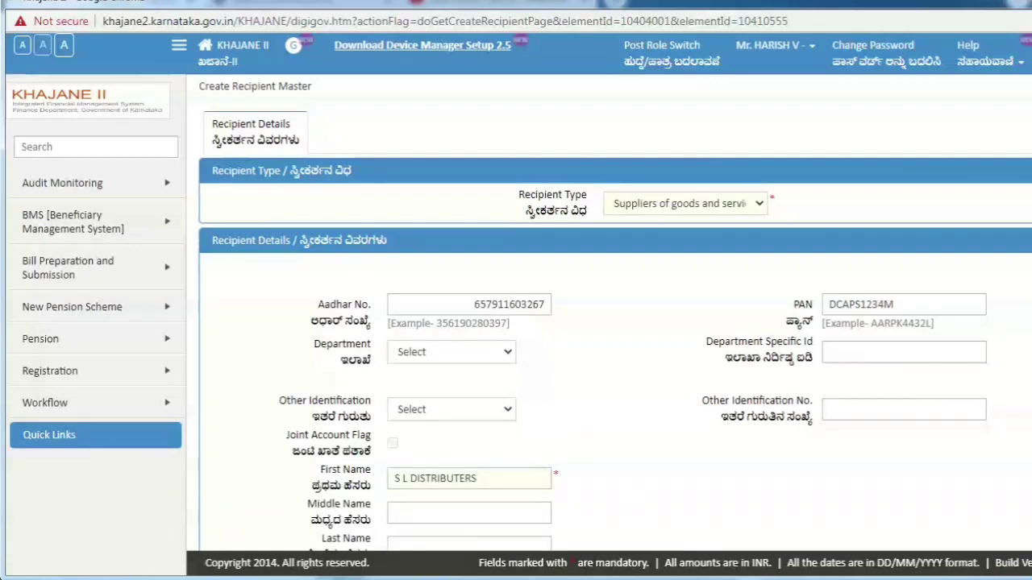
Step: Fill Recipient name as per bank with 'Mr', the pasted S L DISTRIBUTERS, and the proprietor's name
scroll(675, 468, "down", 2)
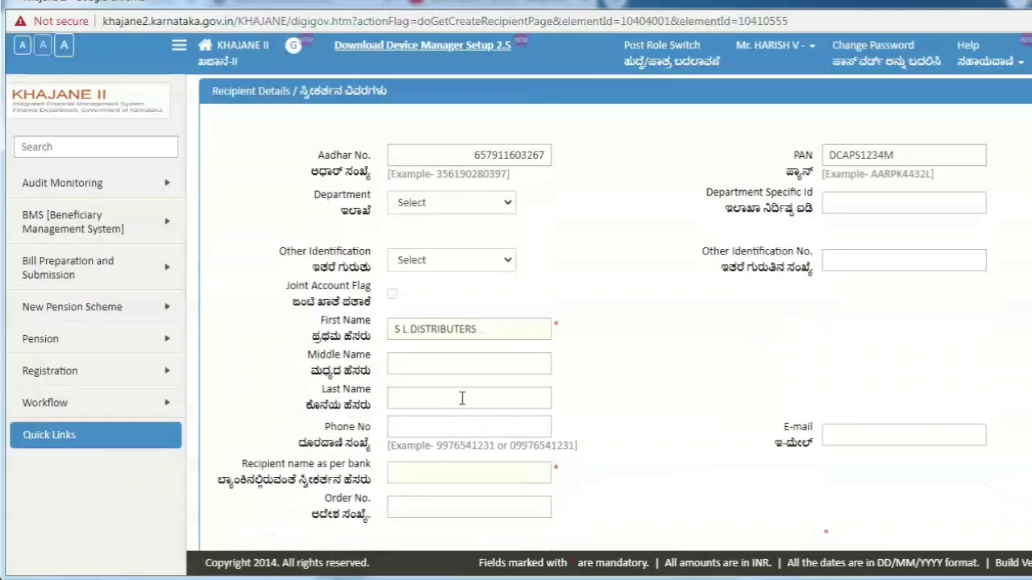
left_click(453, 473)
type("Mr")
key("ctrl+v")
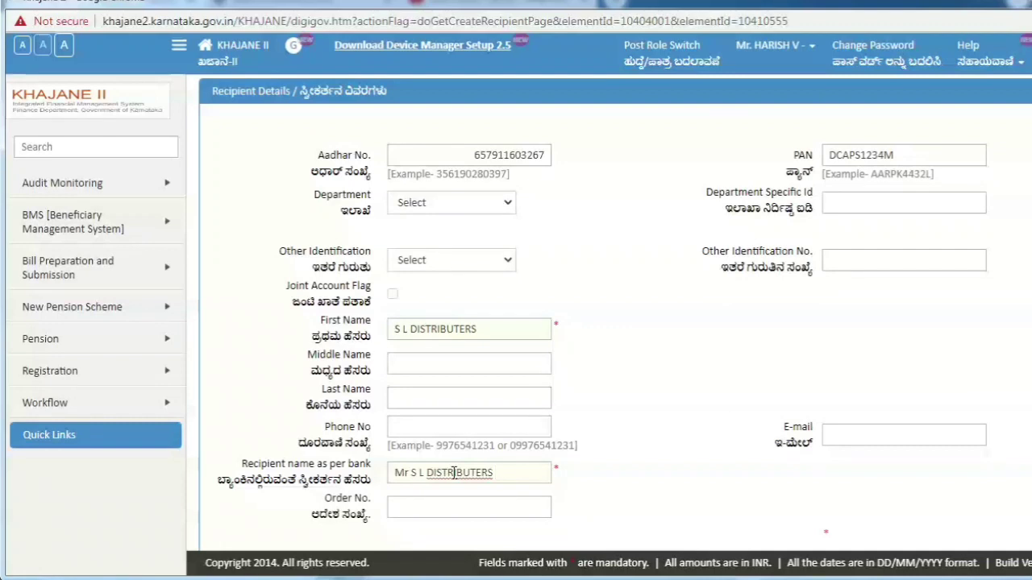
type("PROP SANTHO")
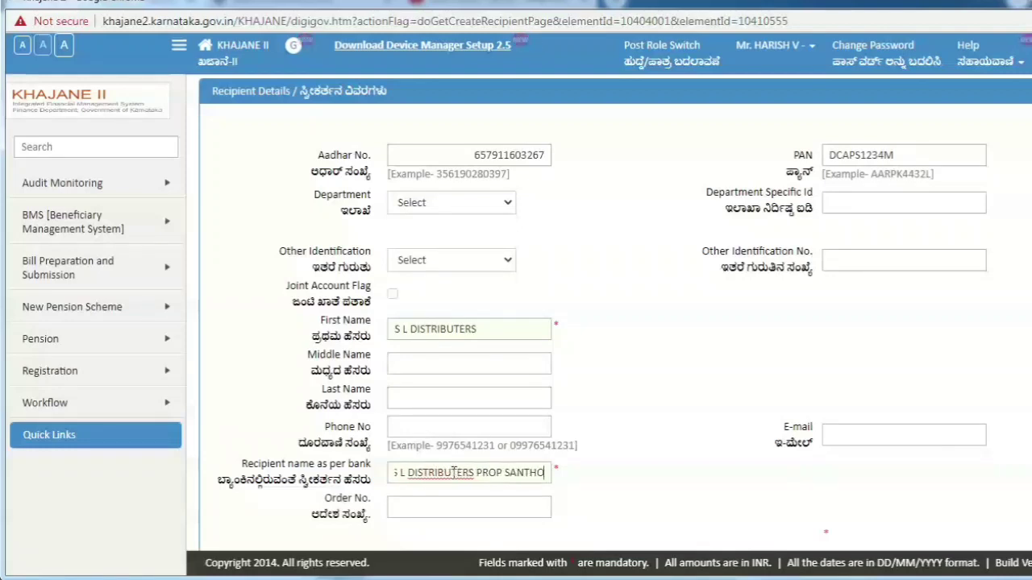
type("SH G R")
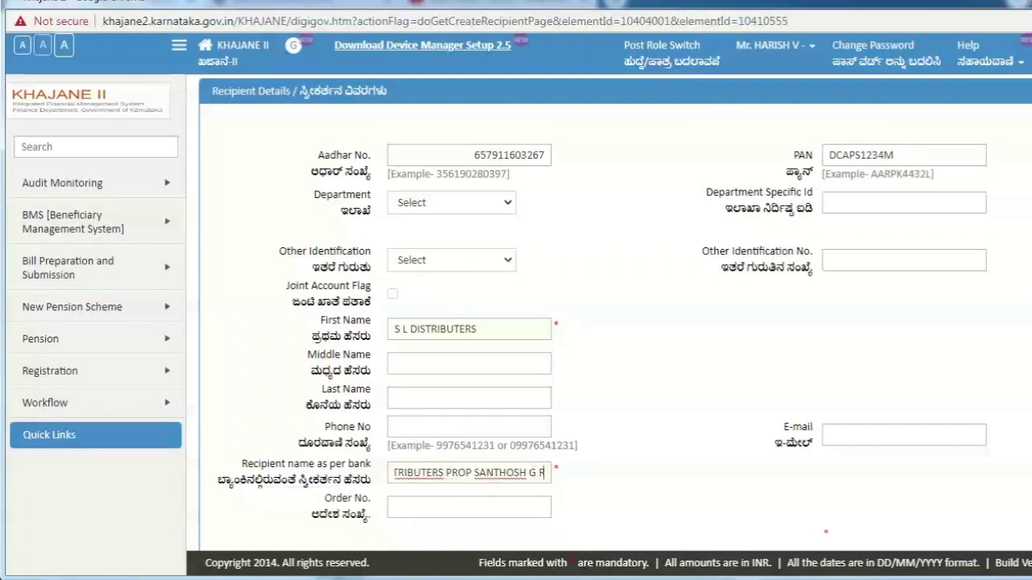
scroll(887, 445, "down", 3)
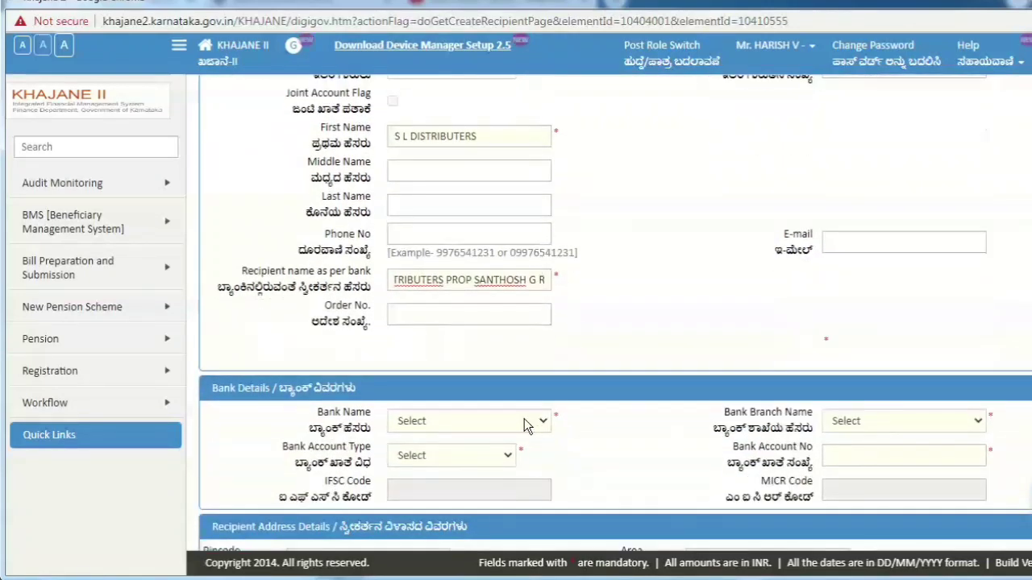
Step: Choose STATE BANK OF INDIA with the KUDUR branch as the supplier's bank
left_click(524, 421)
type("st")
key("Down")
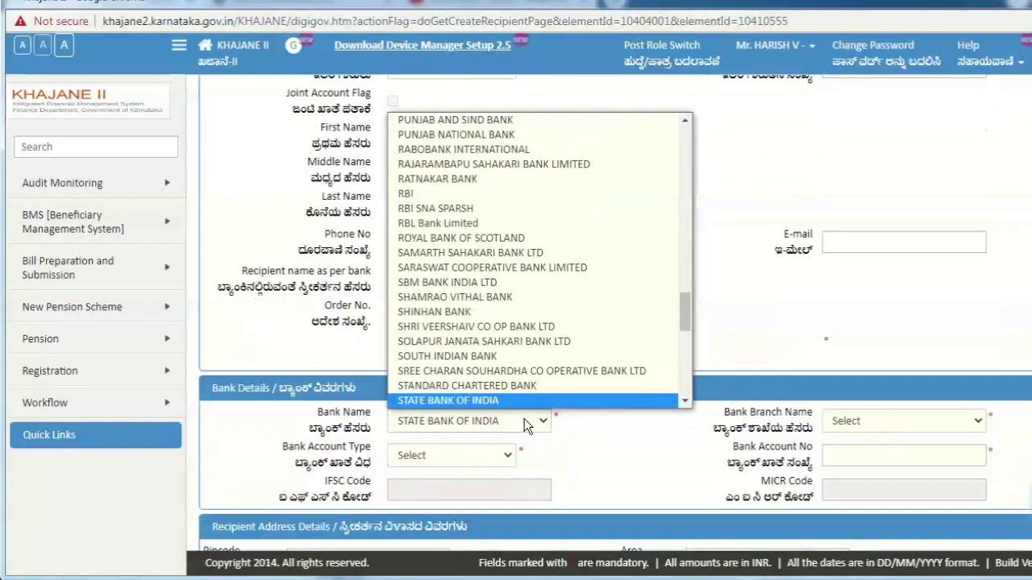
key("Return")
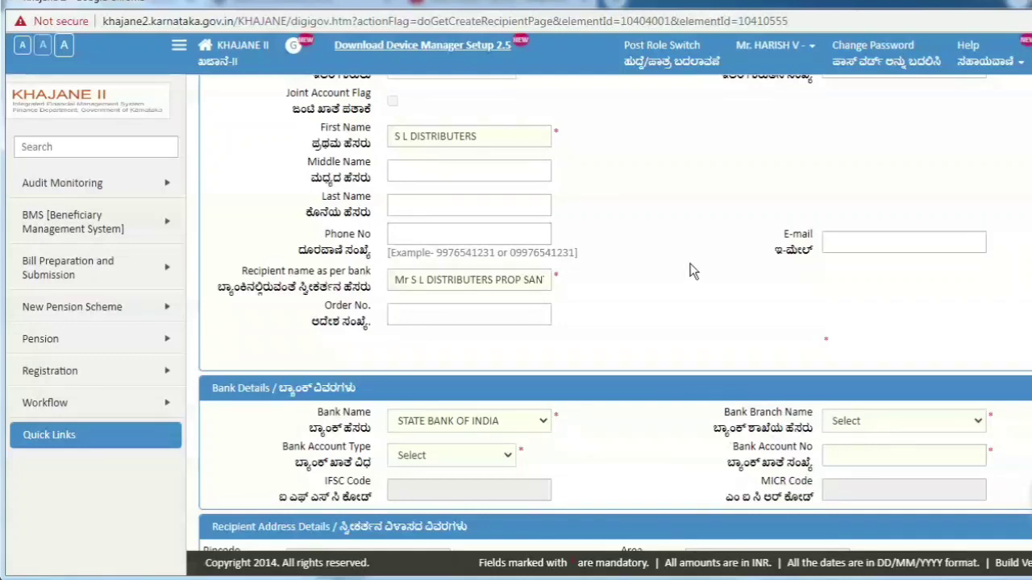
left_click(615, 198)
left_click(884, 429)
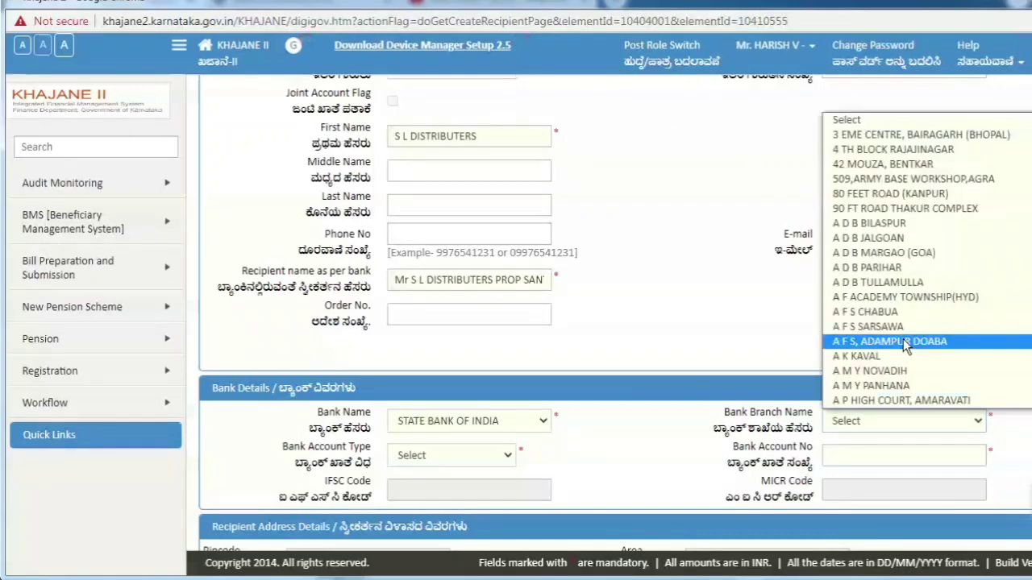
type("ku")
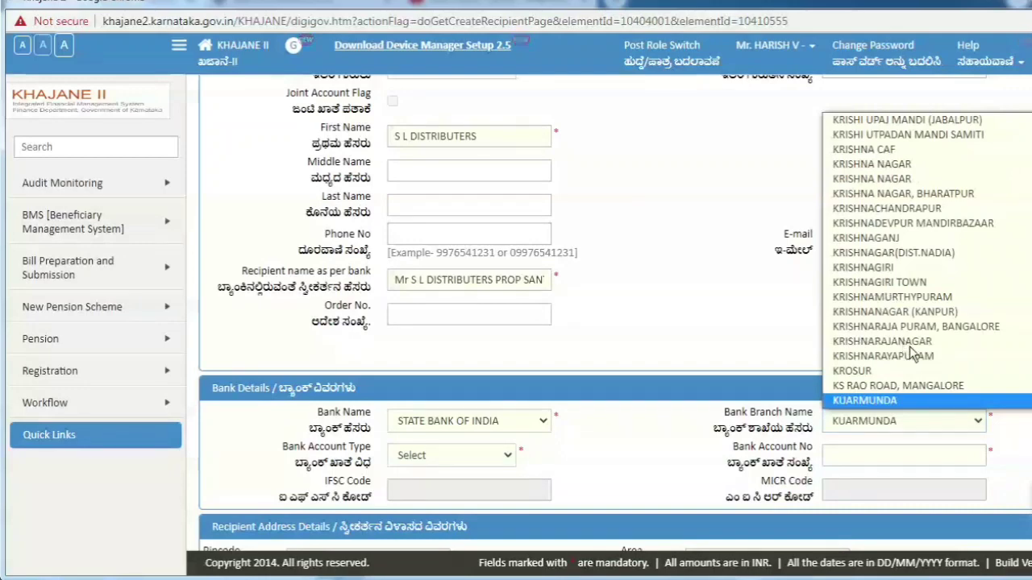
scroll(927, 257, "down", 5)
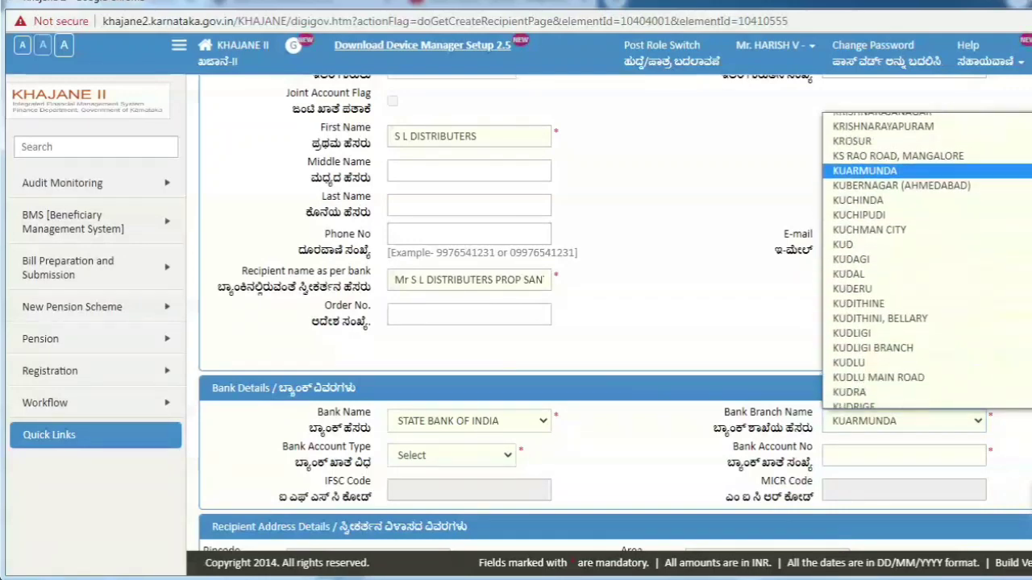
scroll(927, 257, "down", 3)
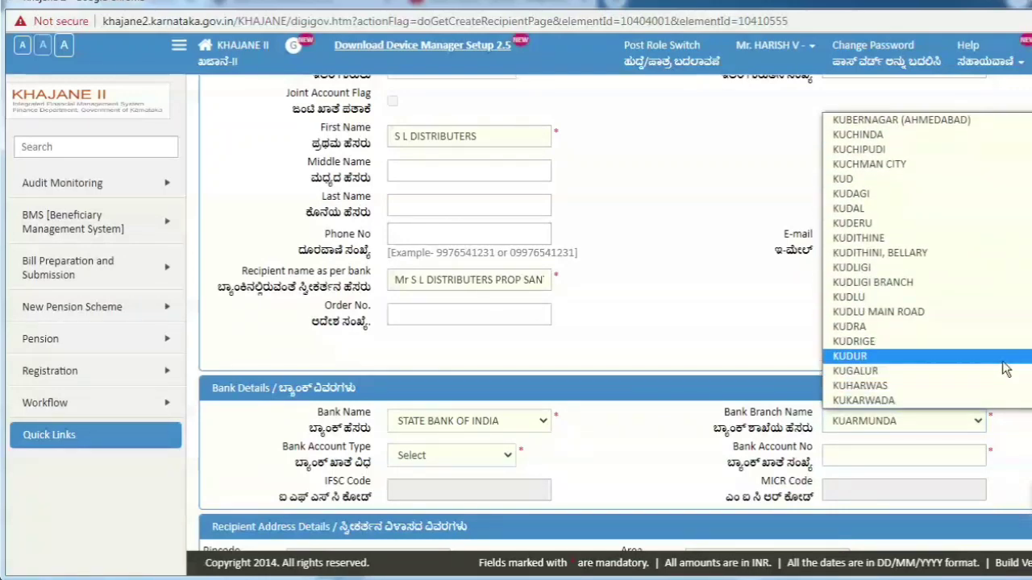
left_click(1007, 360)
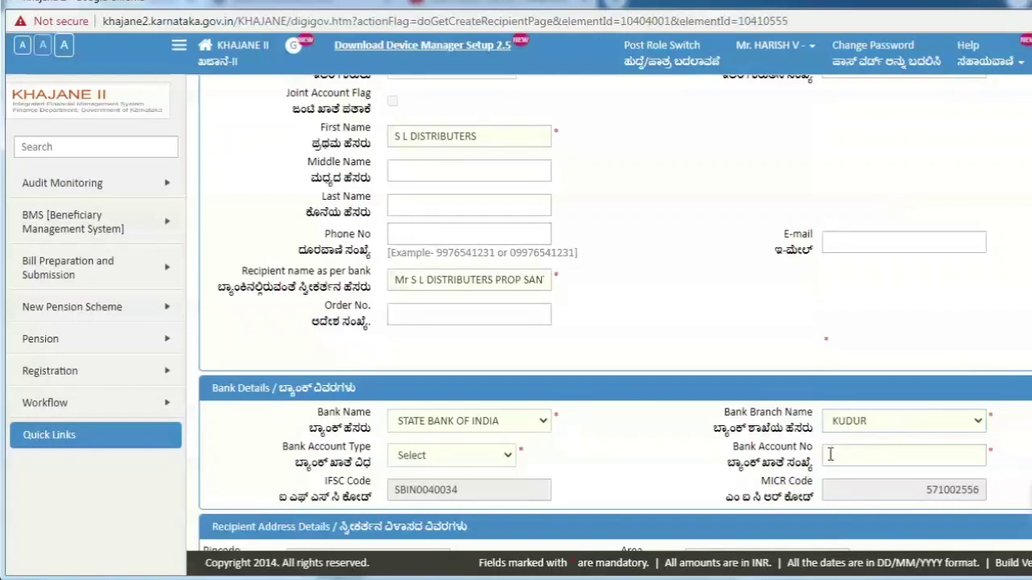
Step: Set the account type to Cash Credit and enter the bank account number
left_click(465, 457)
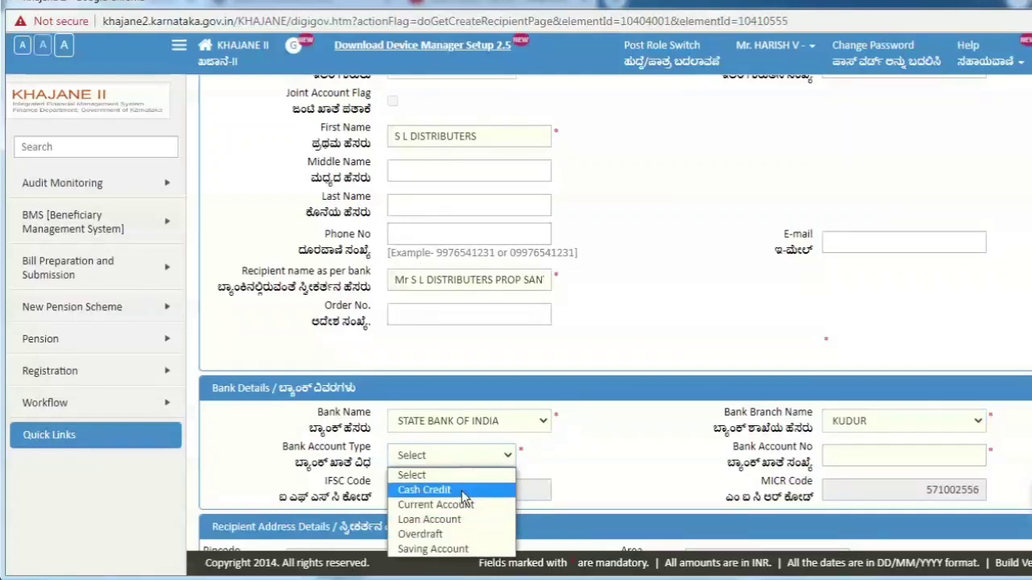
left_click(432, 489)
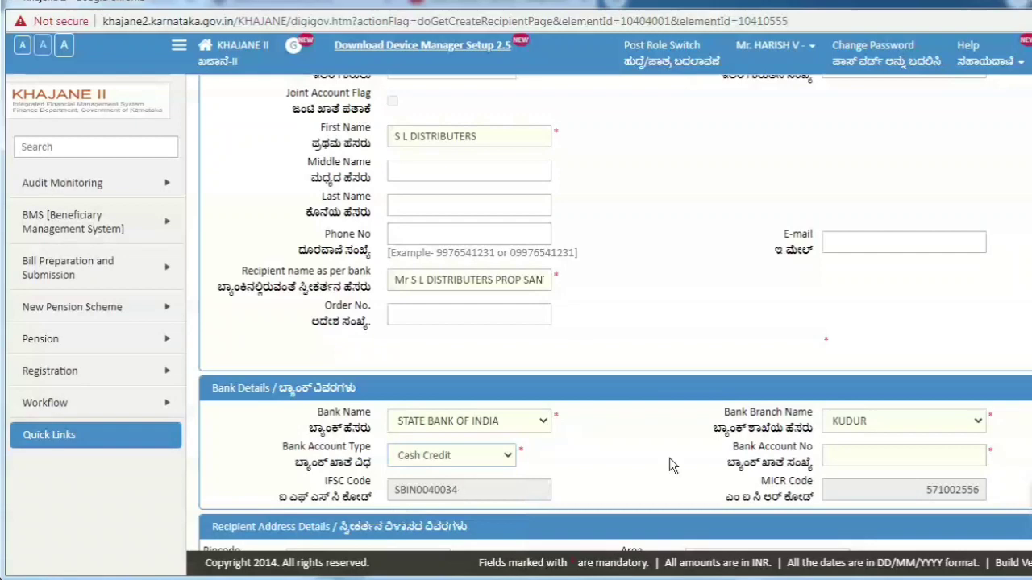
left_click(835, 453)
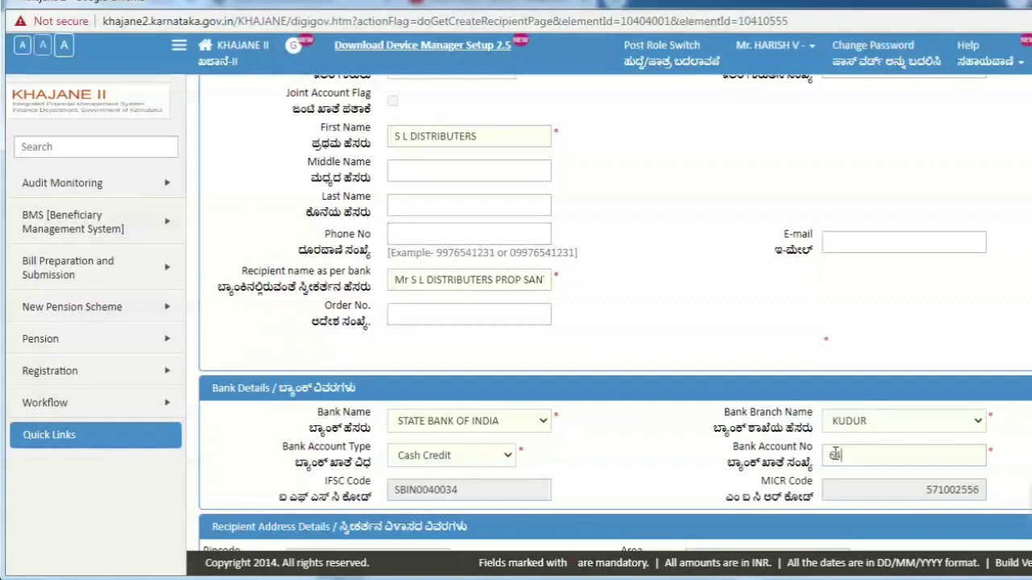
Step: Enter recipient address pincode 561101 and pick area KUDUR
scroll(396, 398, "down", 4)
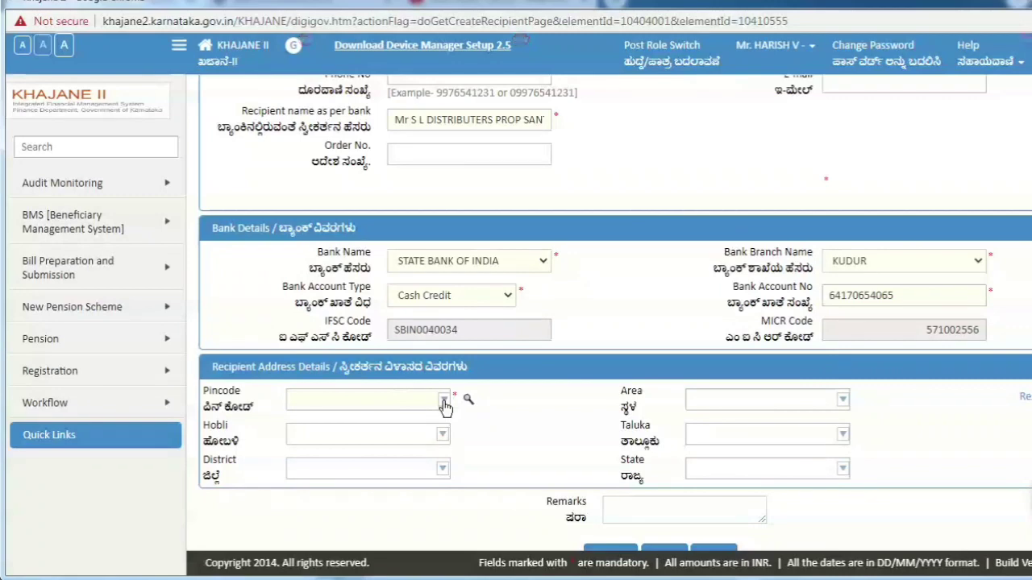
left_click(444, 403)
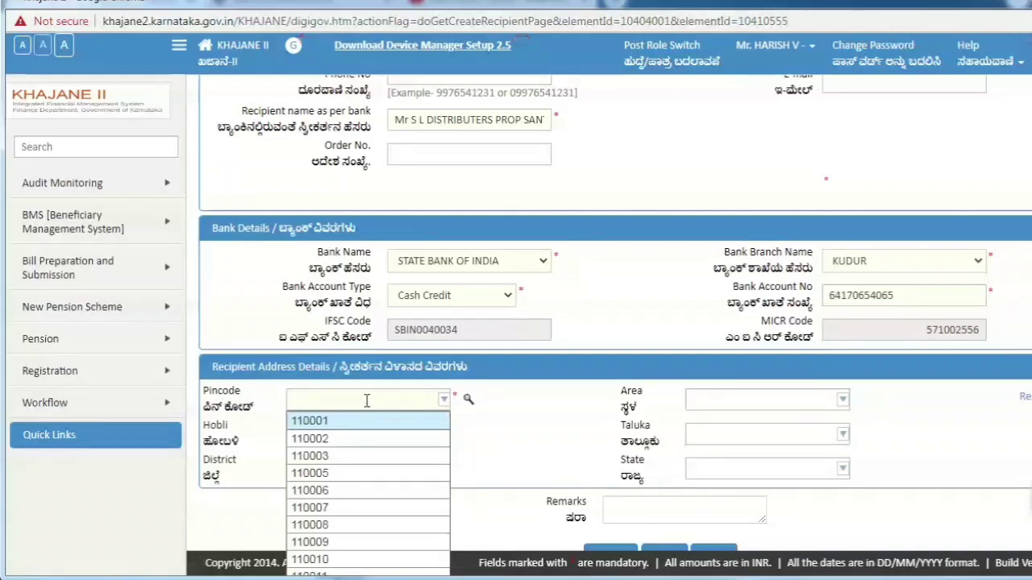
type("561")
type("101")
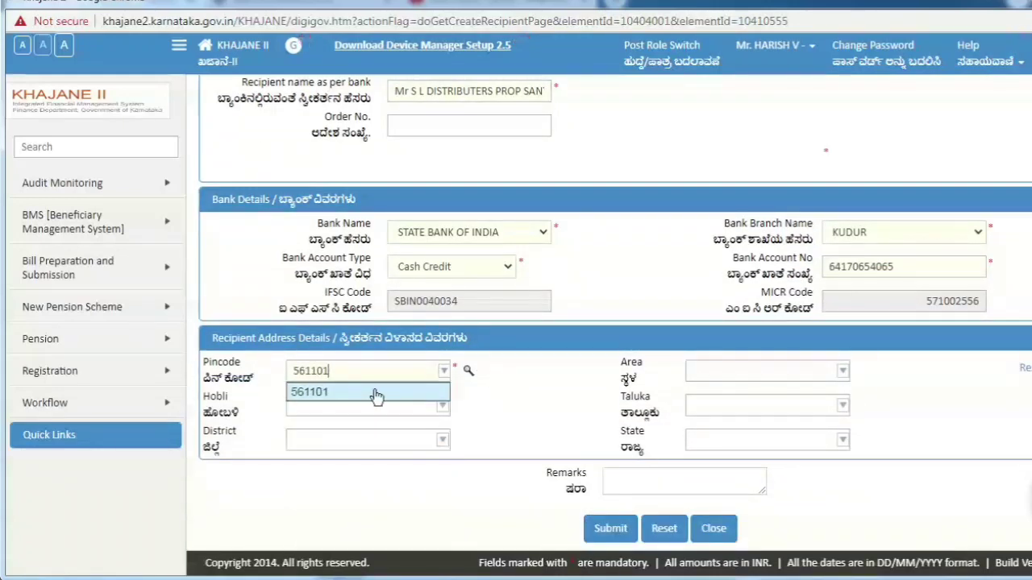
left_click(378, 392)
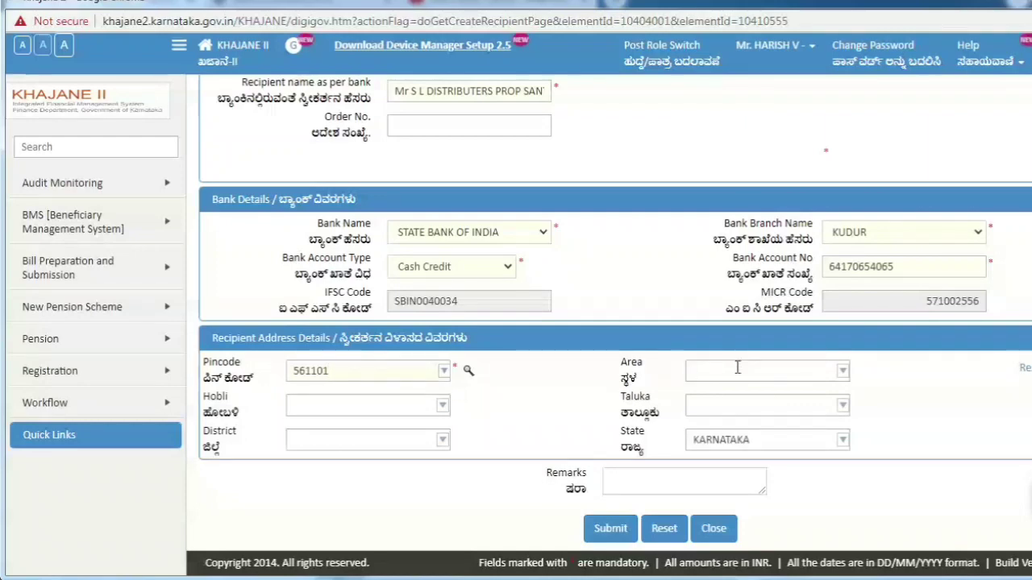
type("k")
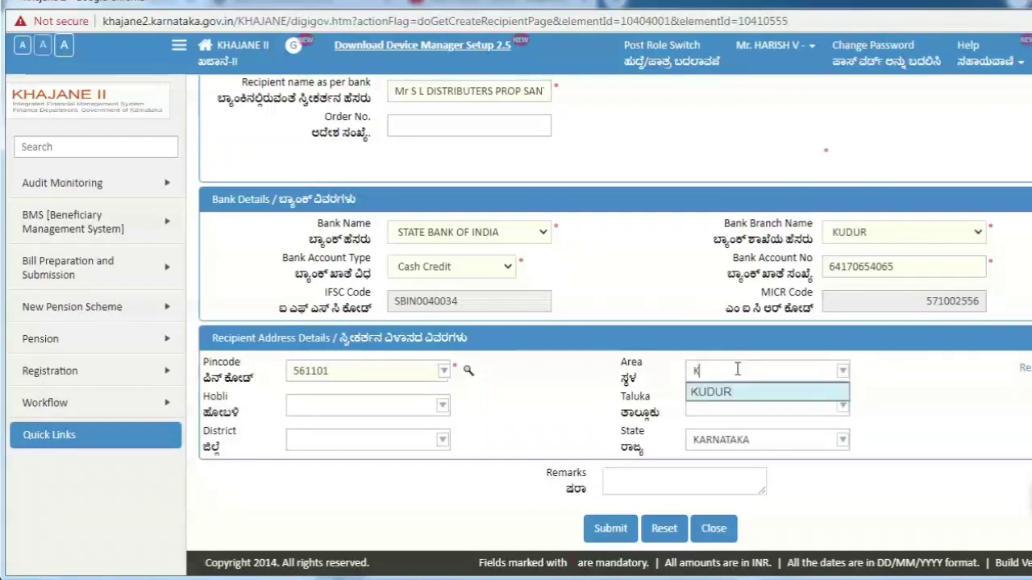
left_click(749, 395)
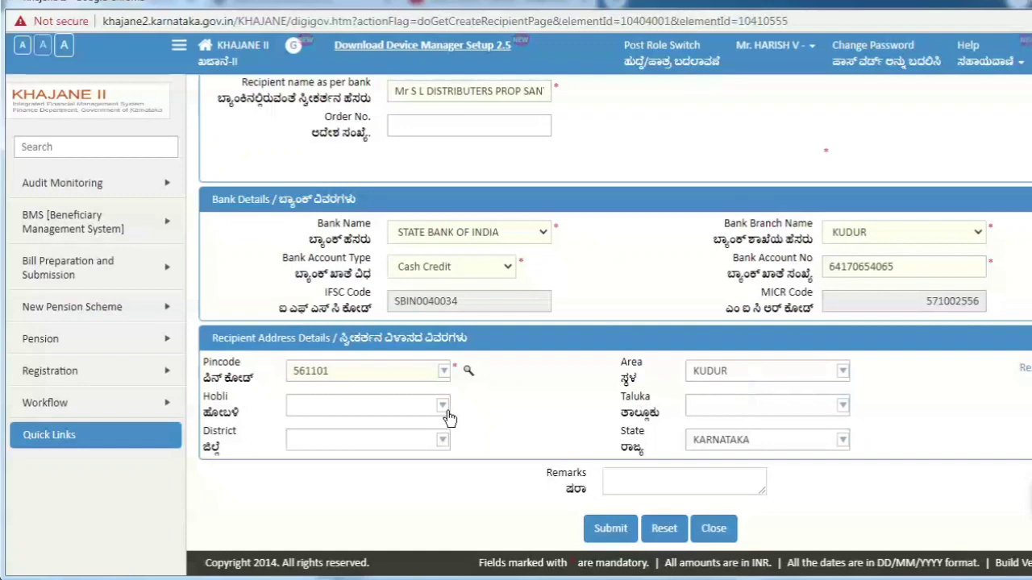
Step: Pick hobli KUDURU, taluka MAGADI and district RAMANAGARA from the suggestions
left_click(407, 404)
type("K")
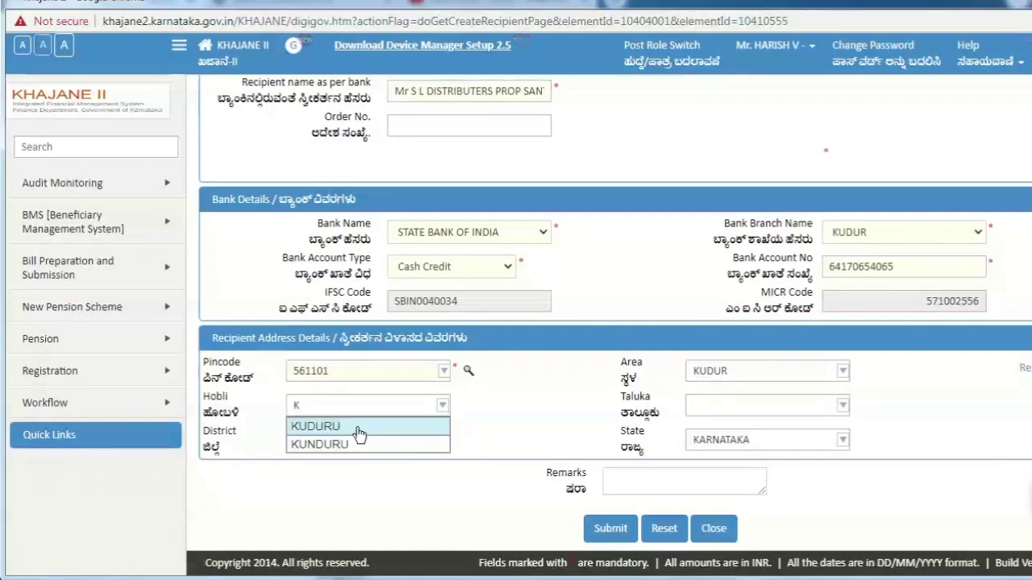
left_click(357, 427)
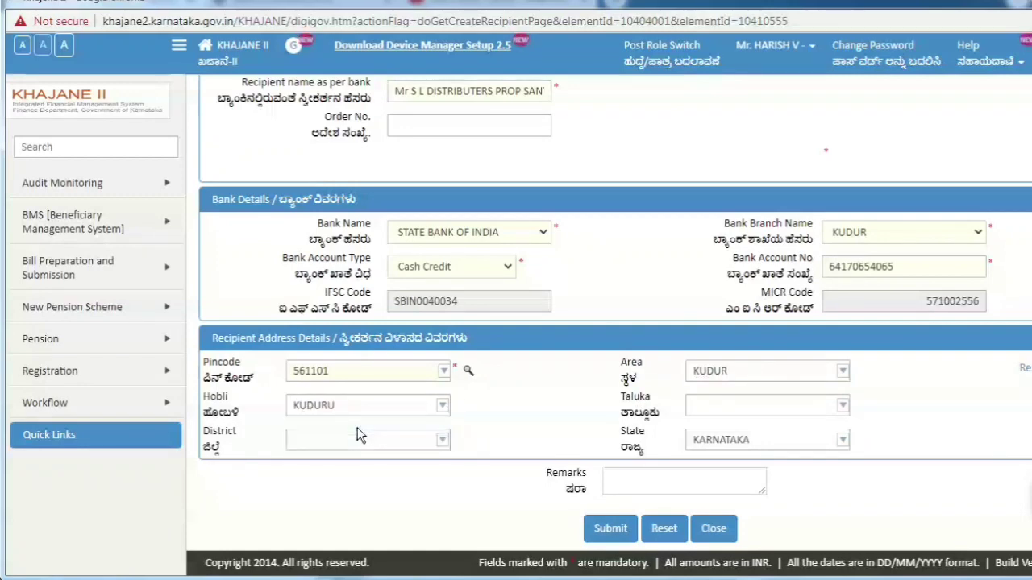
left_click(720, 405)
type("M")
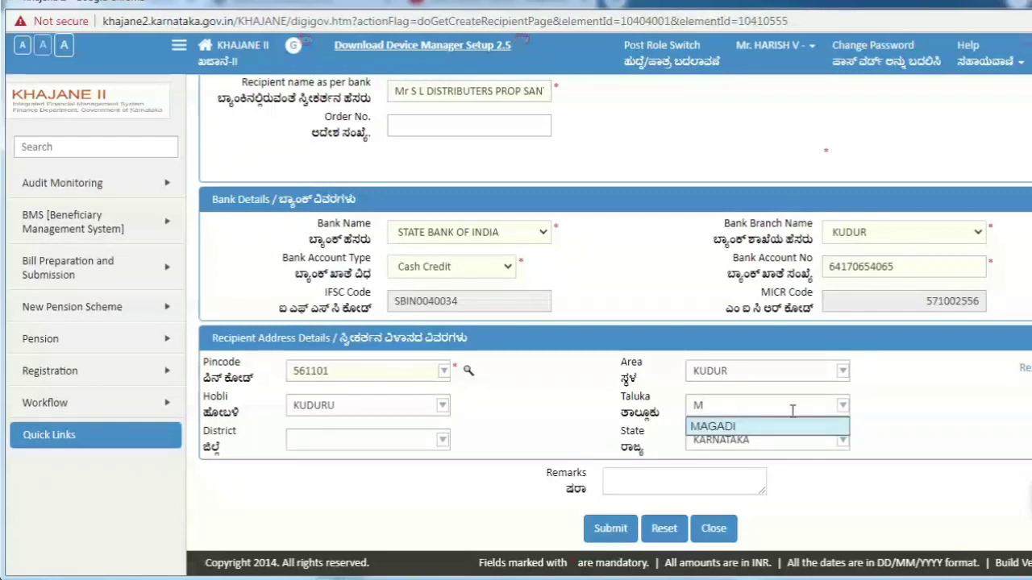
left_click(720, 426)
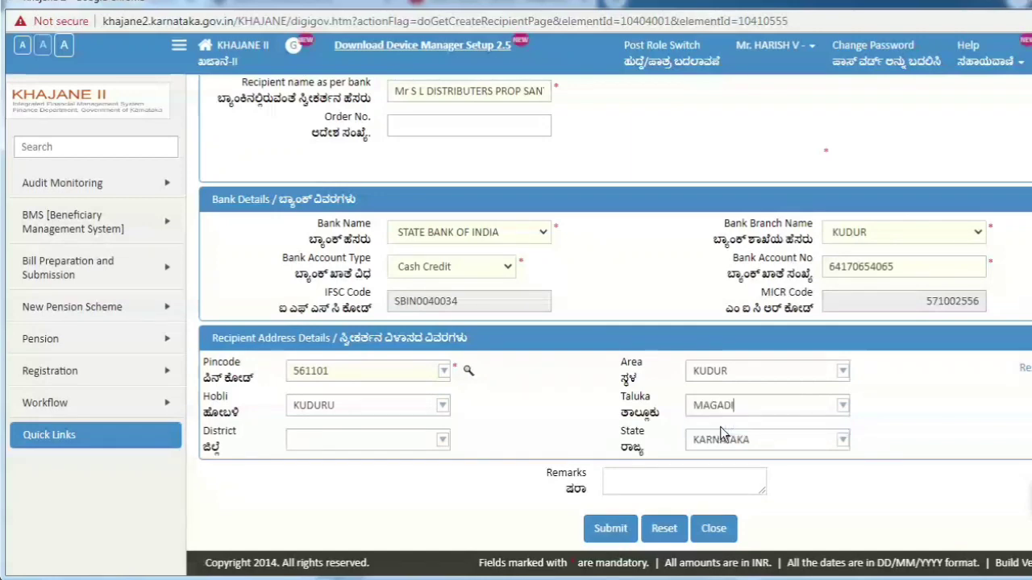
left_click(403, 443)
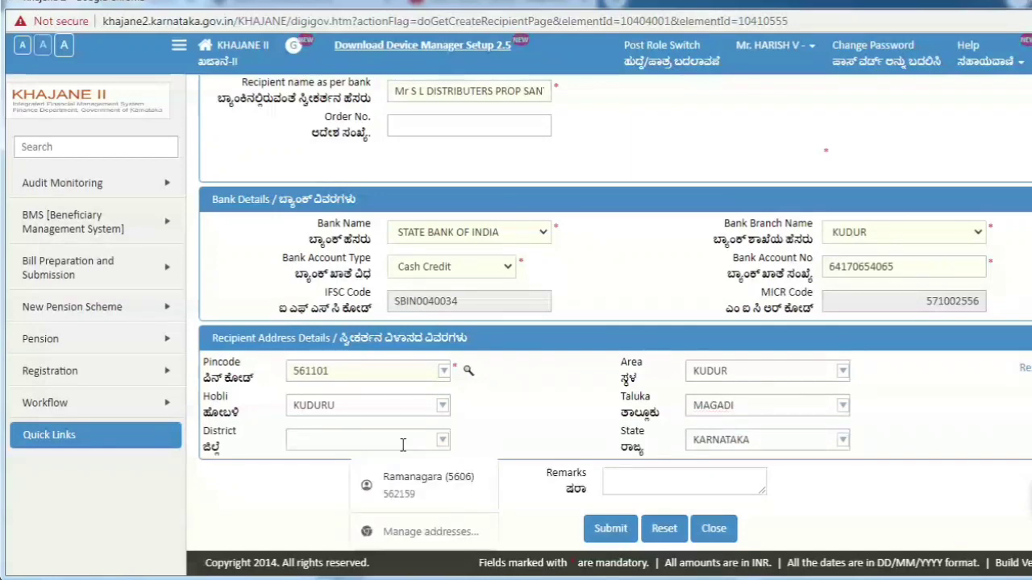
type("R")
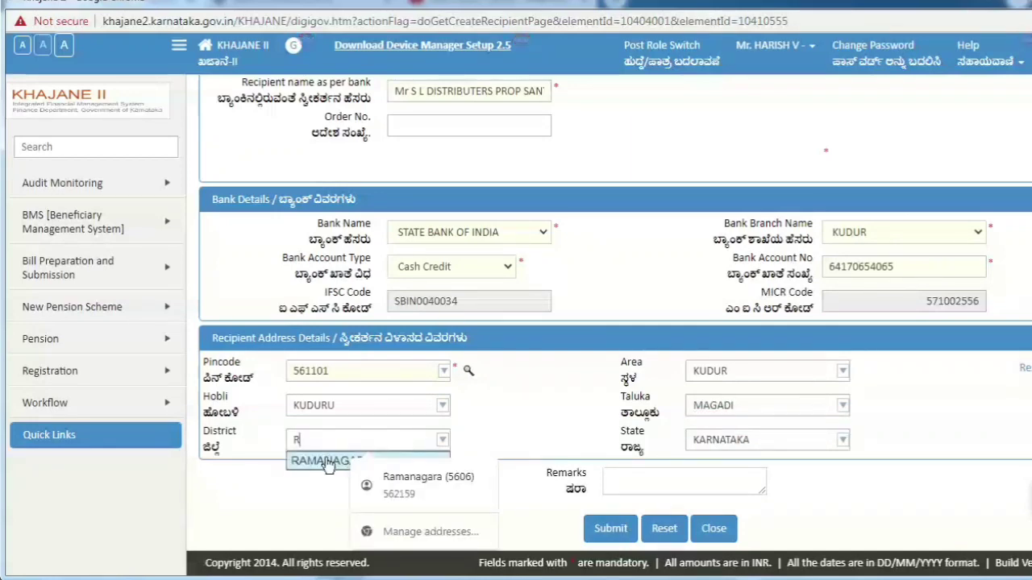
left_click(325, 461)
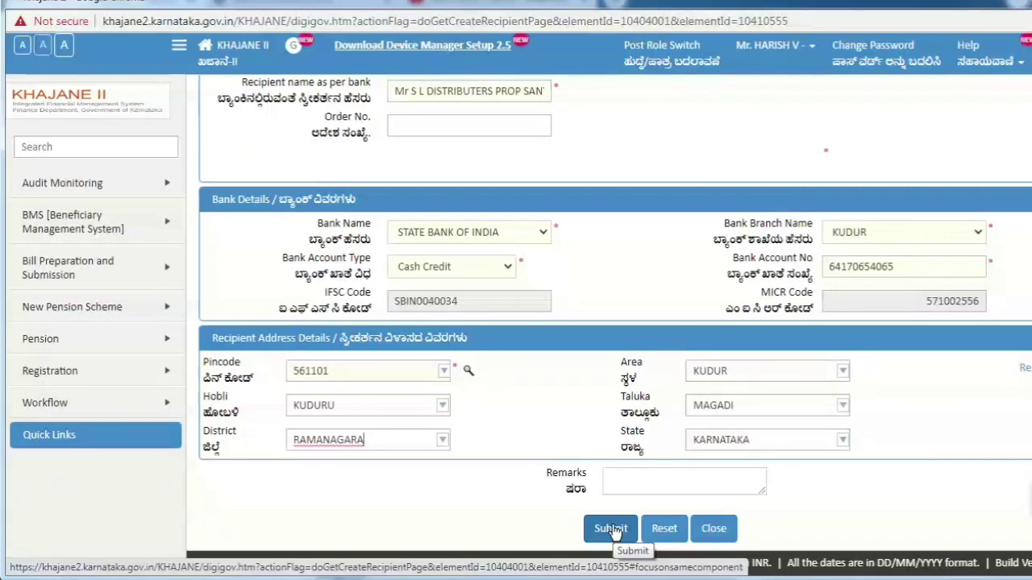
Step: Submit the new recipient, copy its recipient id, and print the bank mandate form
left_click(611, 529)
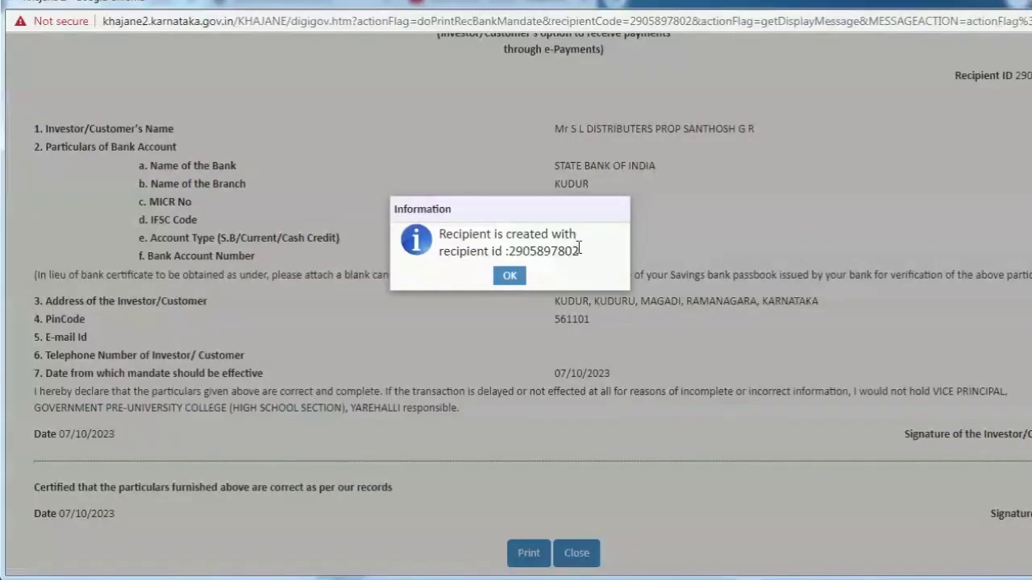
left_click_drag(581, 252, 511, 256)
key("ctrl+c")
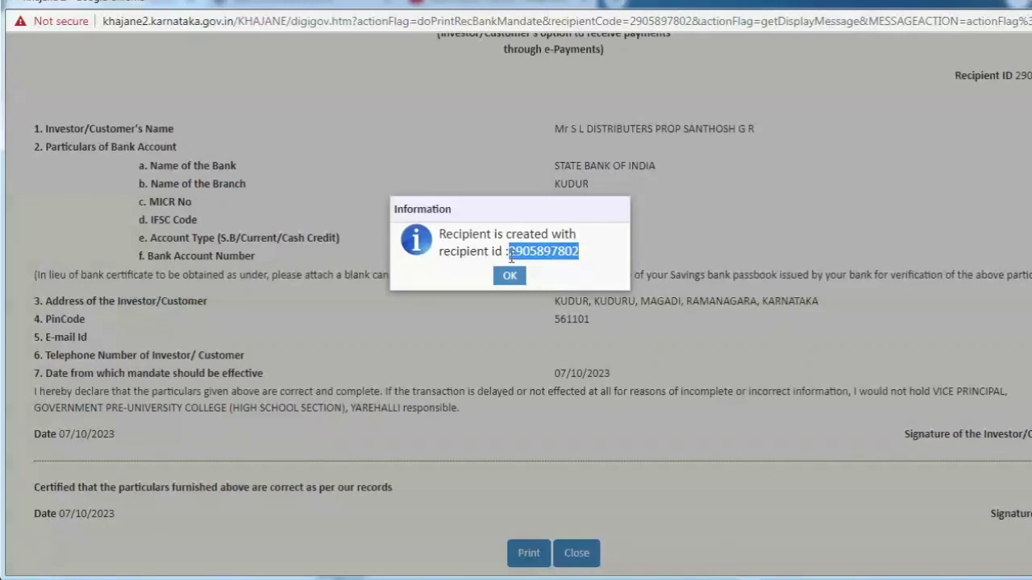
left_click(510, 277)
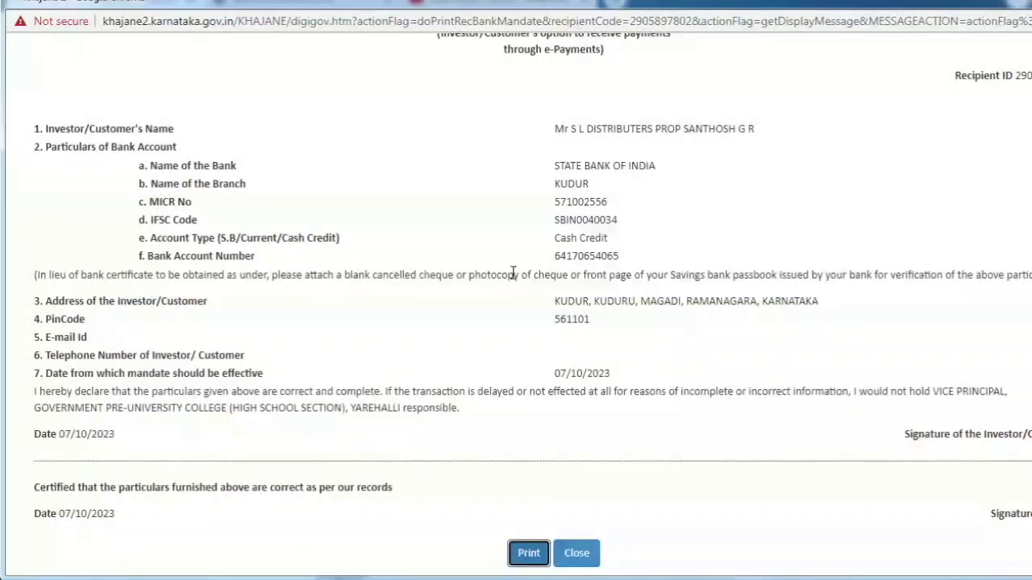
left_click(529, 553)
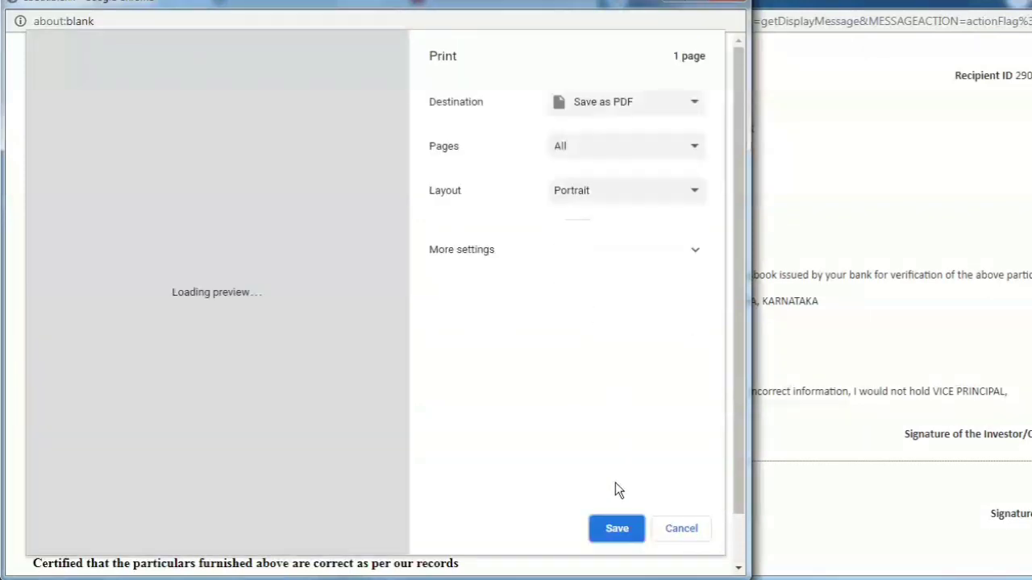
Step: Save the mandate PDF named with the recipient id in the RECI folder and close the mandate page
left_click(612, 528)
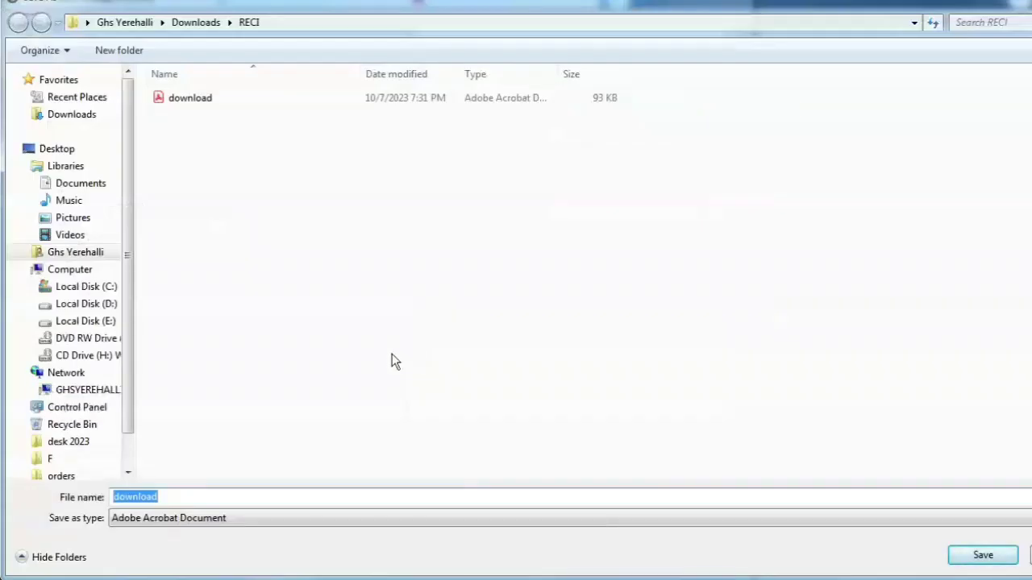
key("ctrl+v")
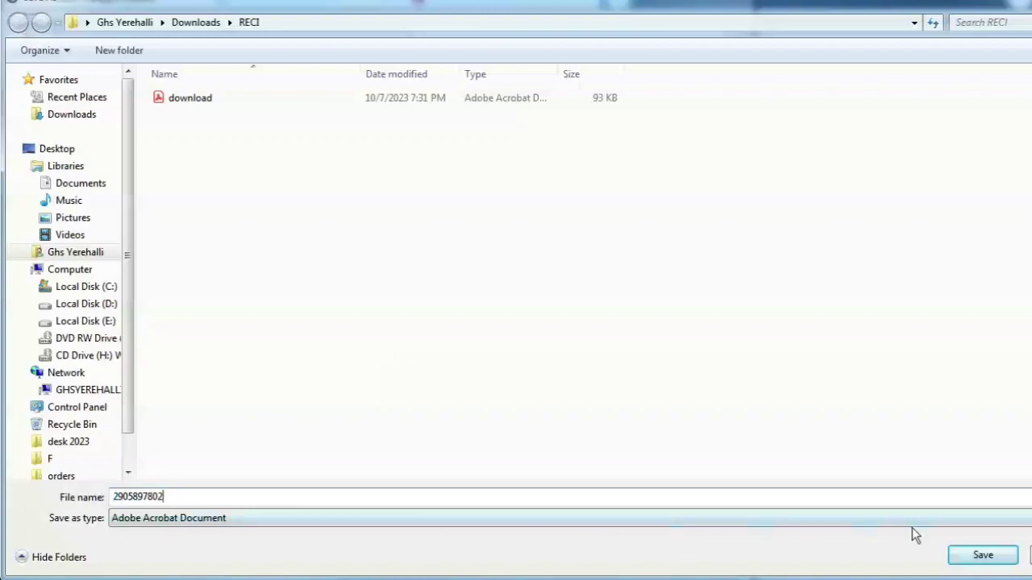
left_click(980, 555)
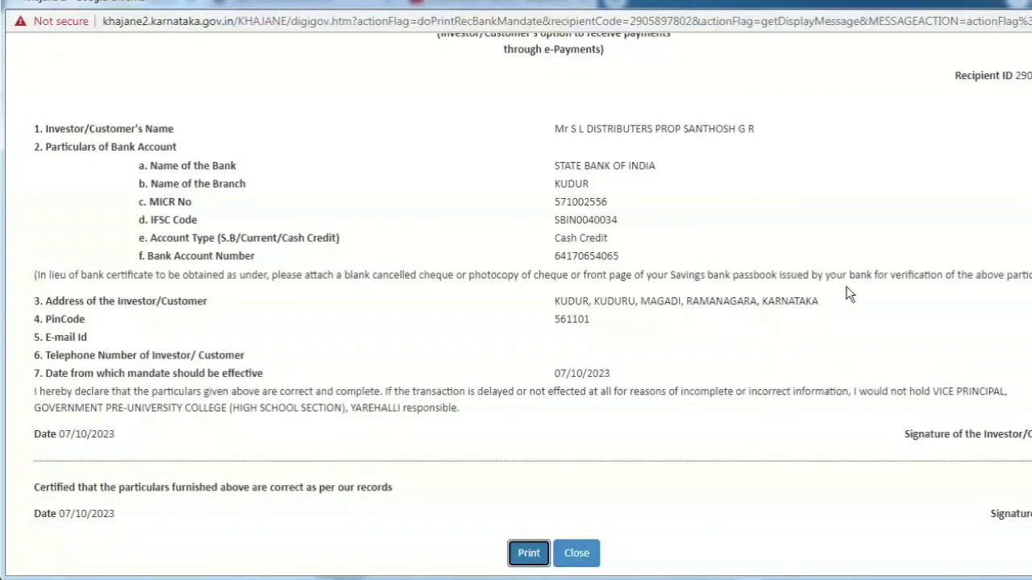
left_click(582, 554)
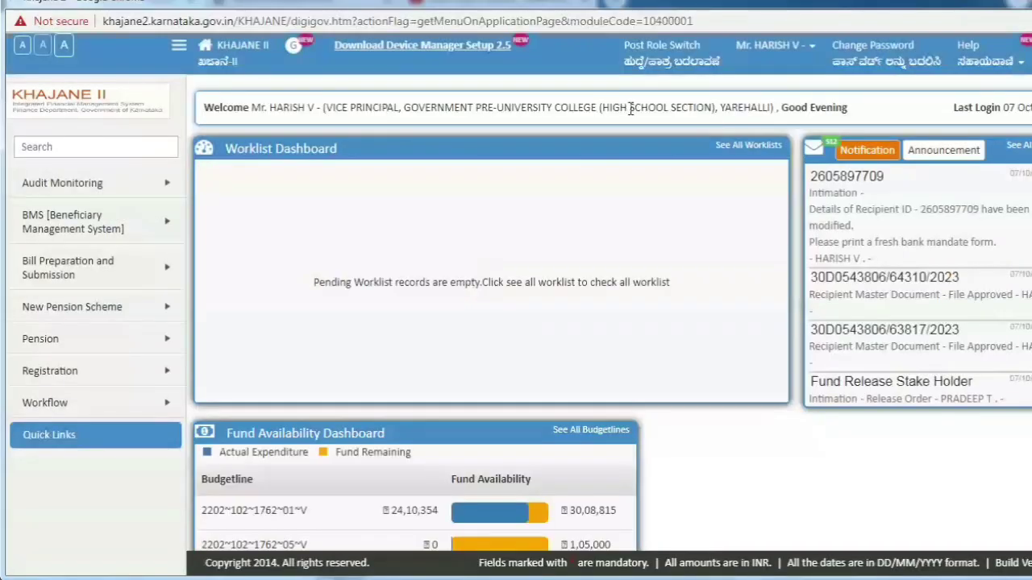
Step: Switch to the drawing and disbursing officer role
left_click(650, 60)
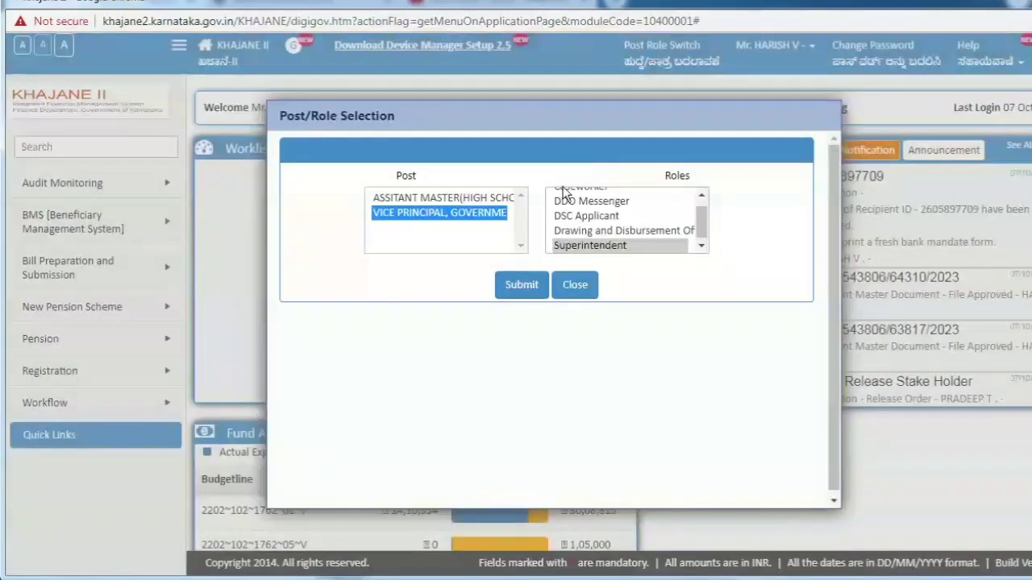
left_click(586, 230)
left_click(528, 284)
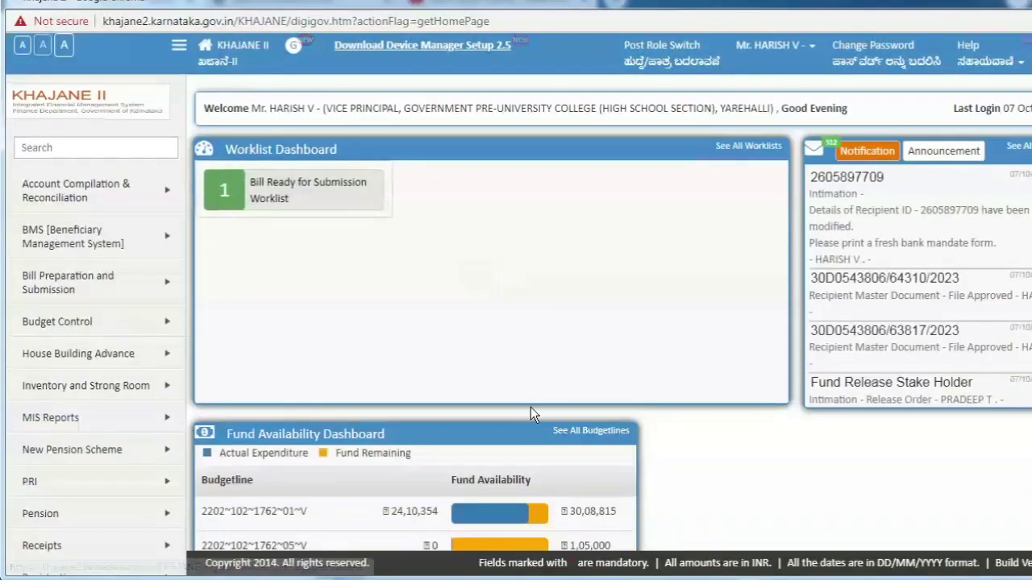
Step: Open the Worklist from Workflow > WorkList in the sidebar
scroll(516, 322, "down", 2)
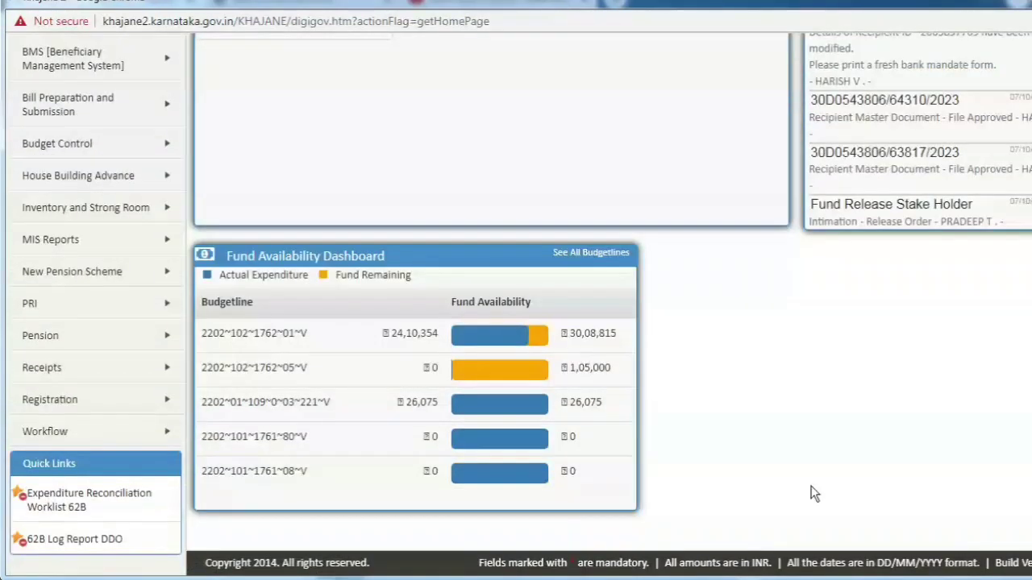
mouse_move(164, 400)
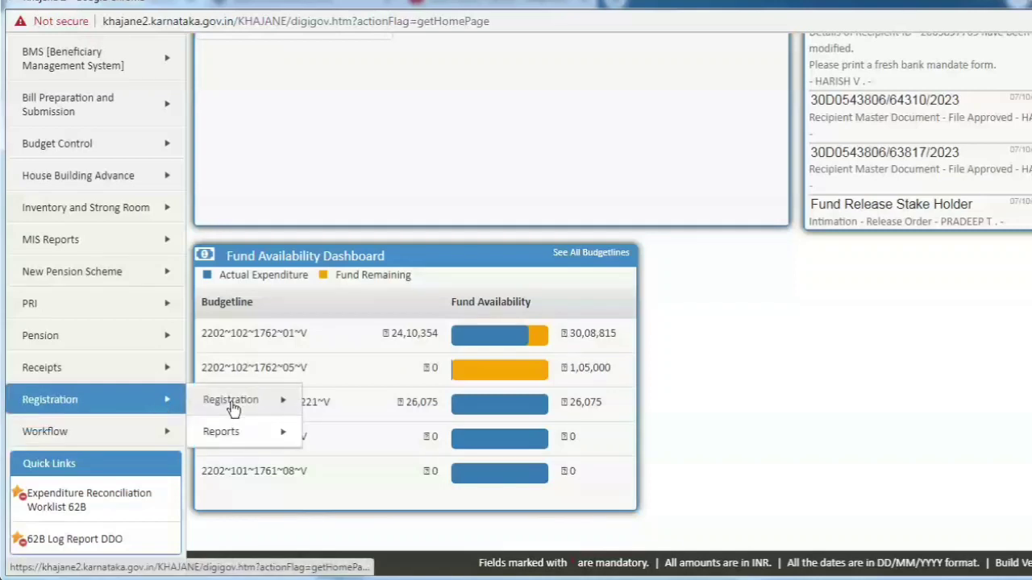
mouse_move(242, 400)
mouse_move(359, 404)
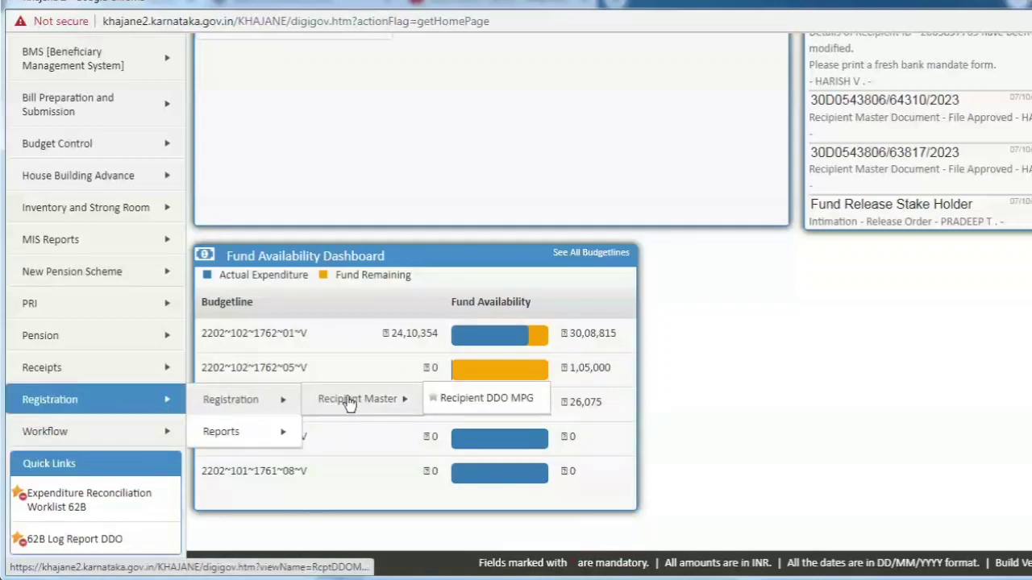
mouse_move(244, 439)
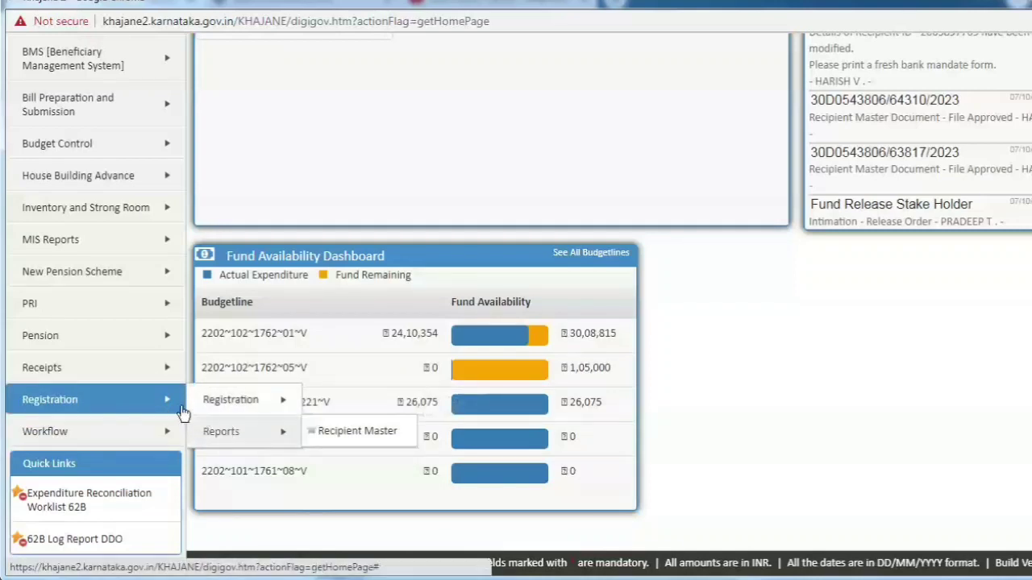
mouse_move(113, 431)
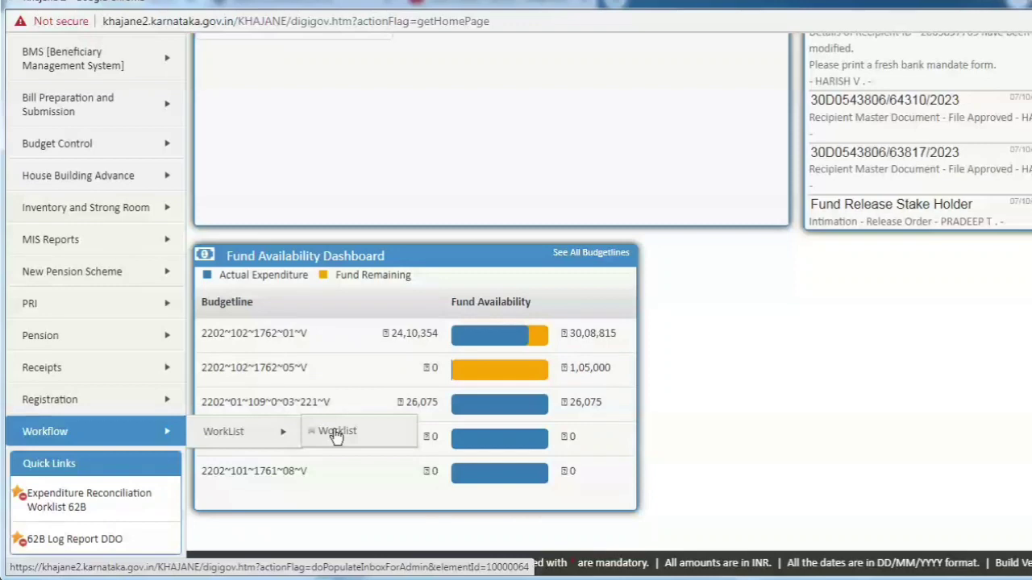
left_click(337, 434)
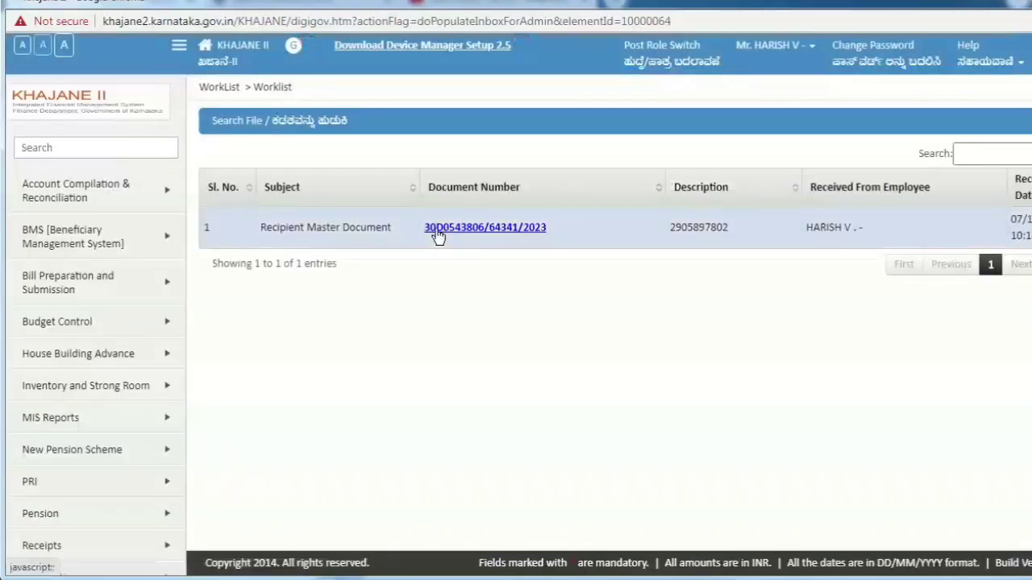
Step: Open the S L DISTRIBUTERS recipient master document and scroll through its bank and address details
left_click(497, 228)
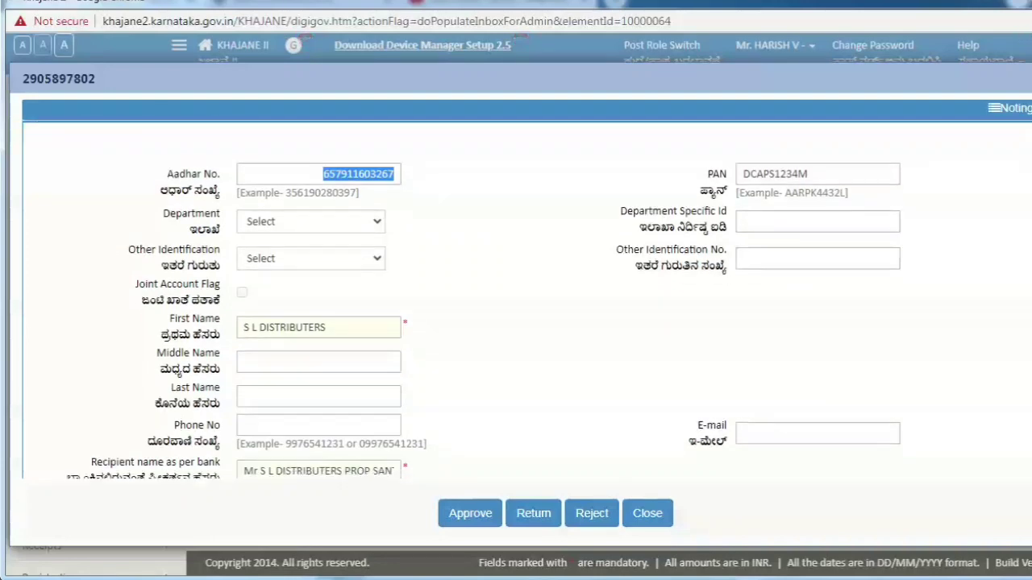
scroll(528, 300, "down", 5)
scroll(527, 300, "down", 2)
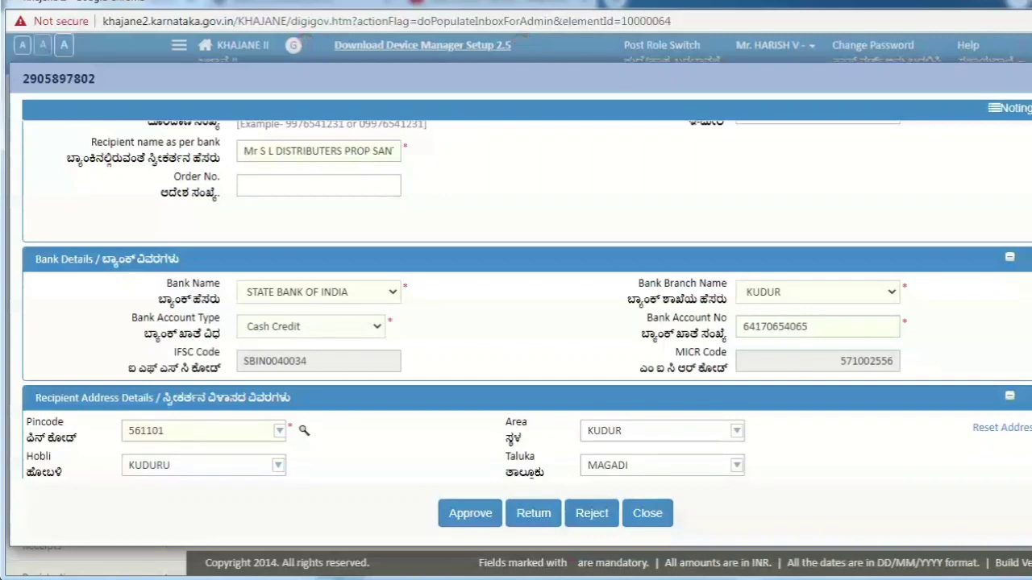
scroll(526, 300, "down", 1)
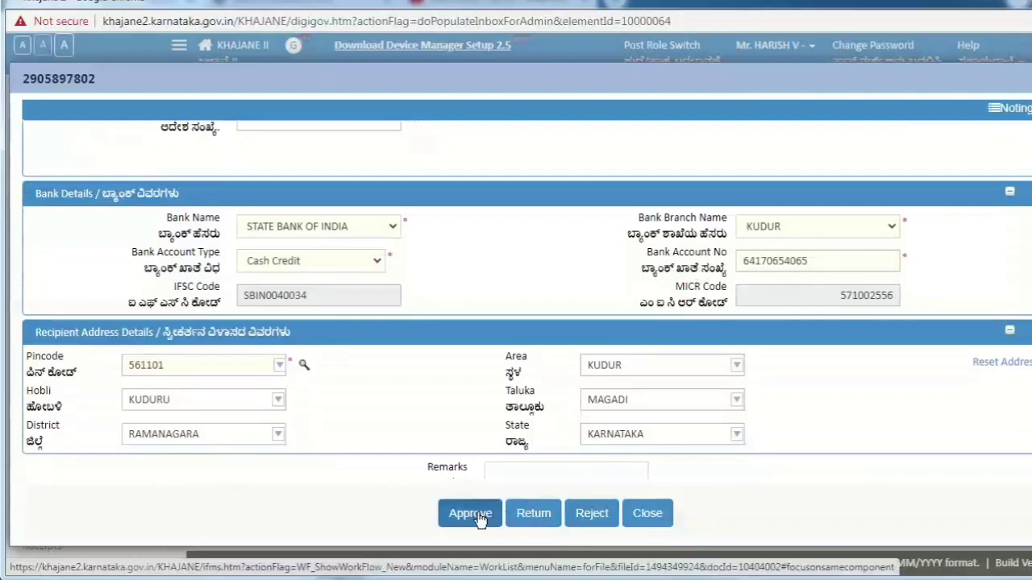
Step: Approve the recipient file, sign with the selected certificate, and acknowledge both confirmation messages
left_click(479, 519)
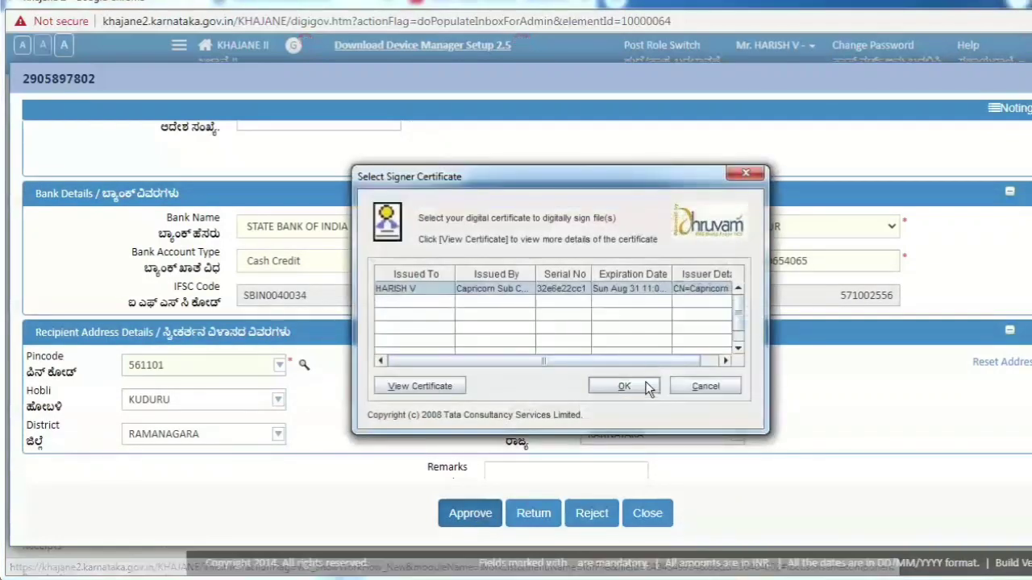
left_click(624, 386)
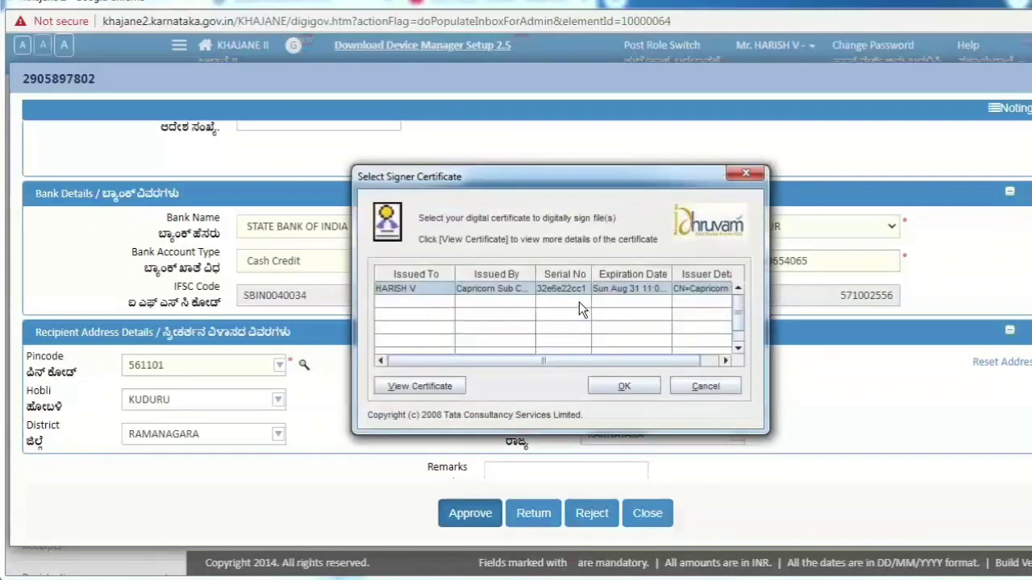
left_click(624, 393)
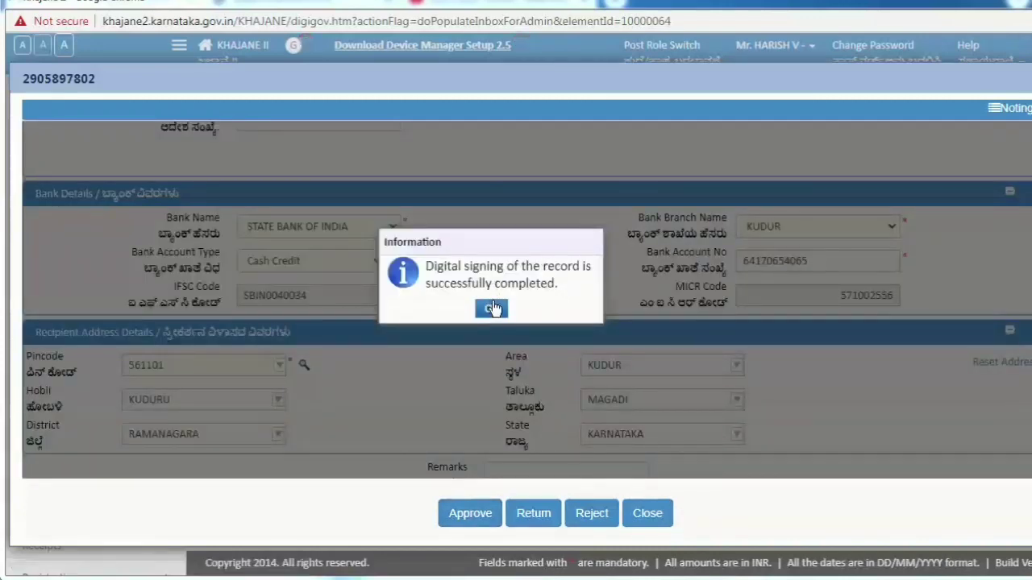
left_click(492, 309)
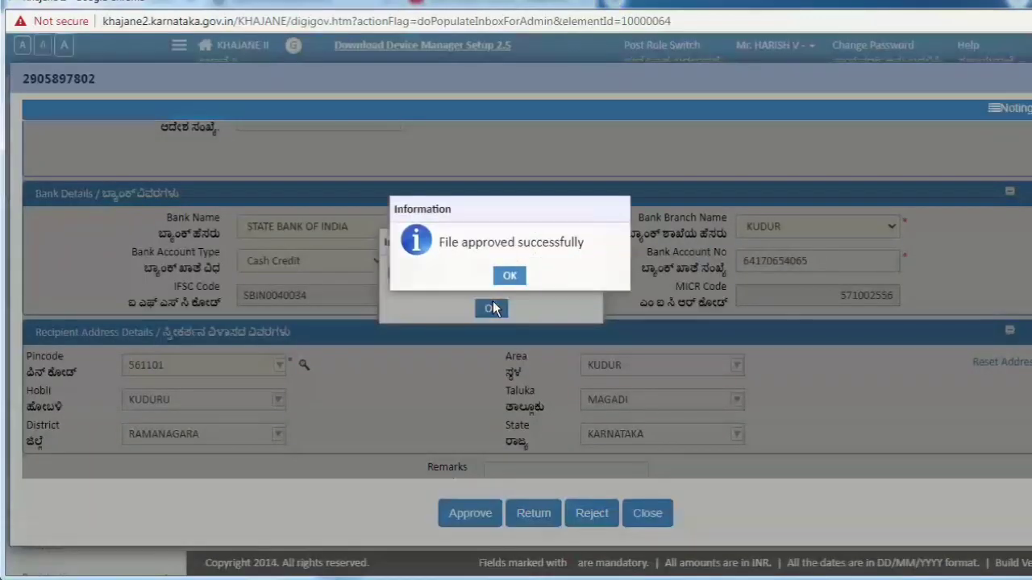
left_click(506, 277)
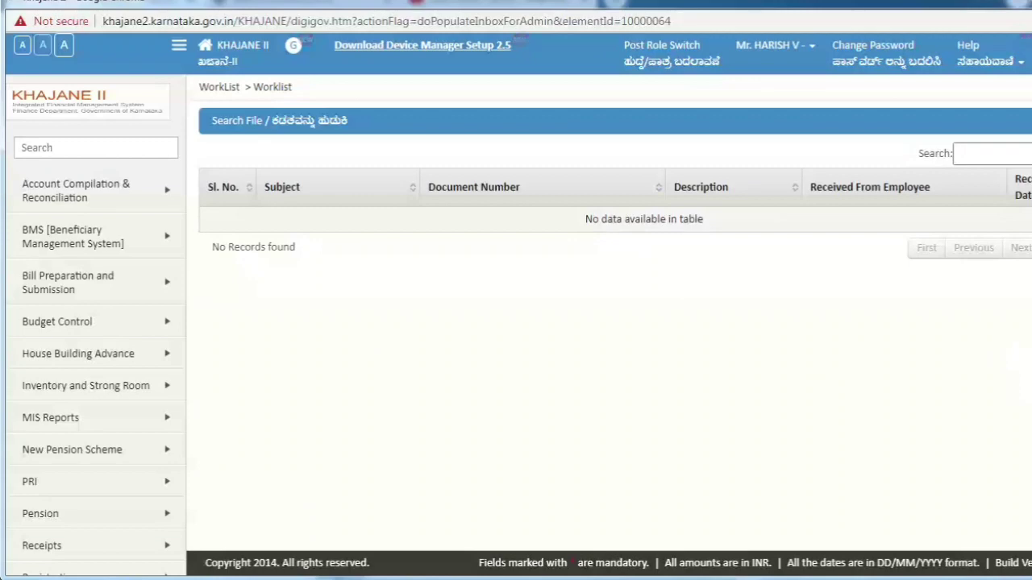
Step: On the Recipient DDO MPG page, paste the new recipient's code and fetch its name and bank details
scroll(944, 459, "down", 2)
mouse_move(158, 413)
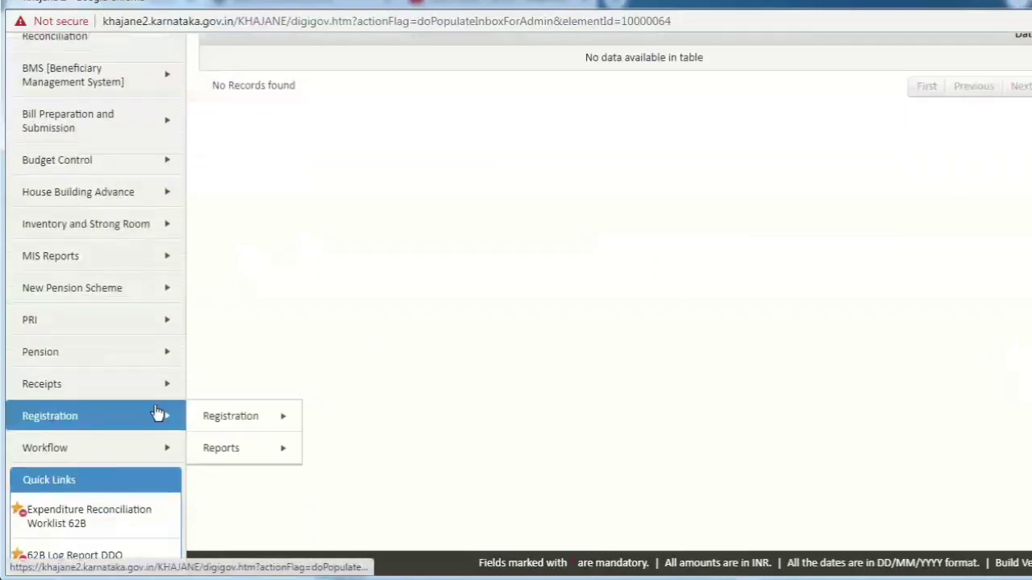
mouse_move(223, 422)
mouse_move(400, 415)
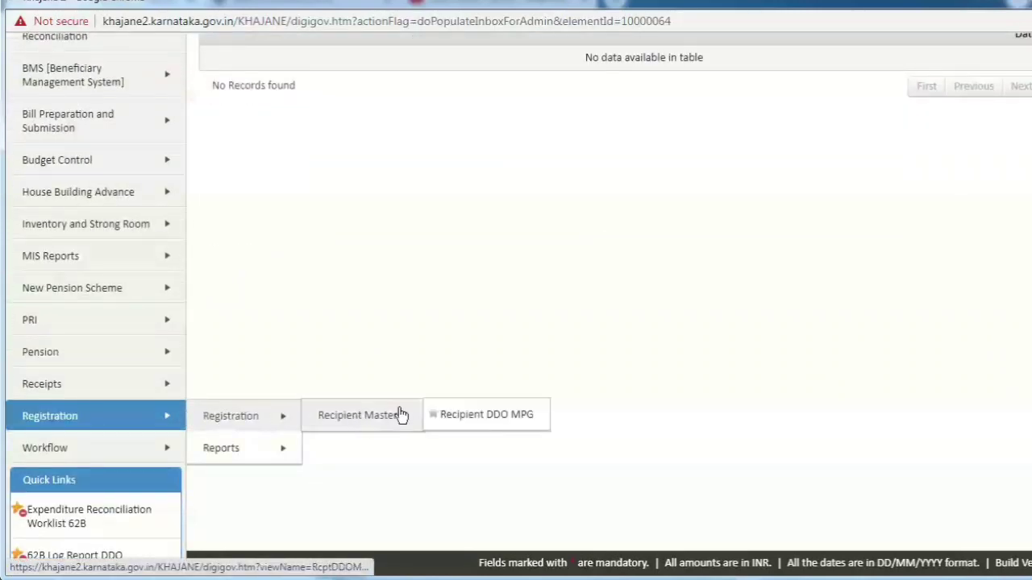
left_click(469, 416)
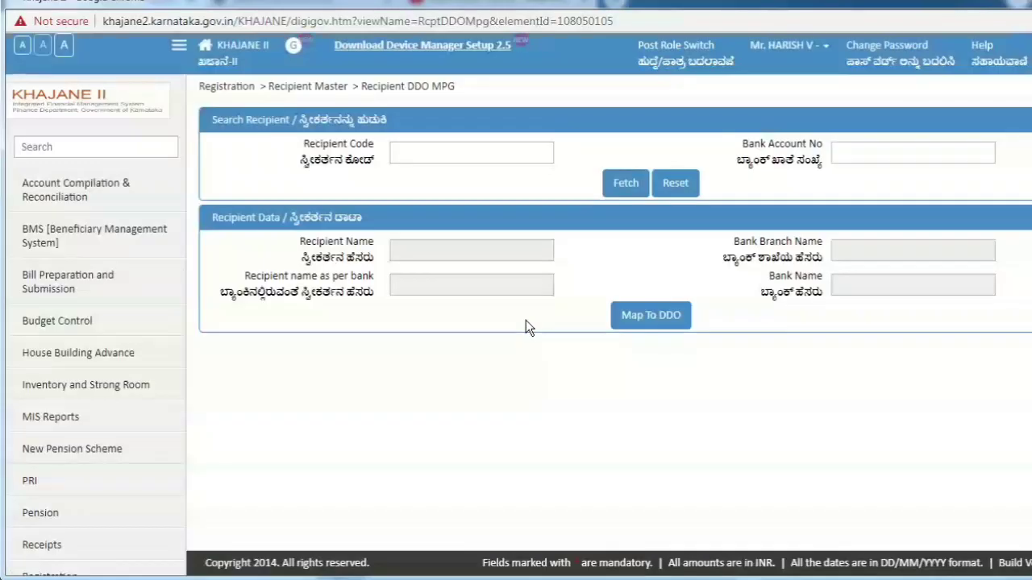
left_click(480, 147)
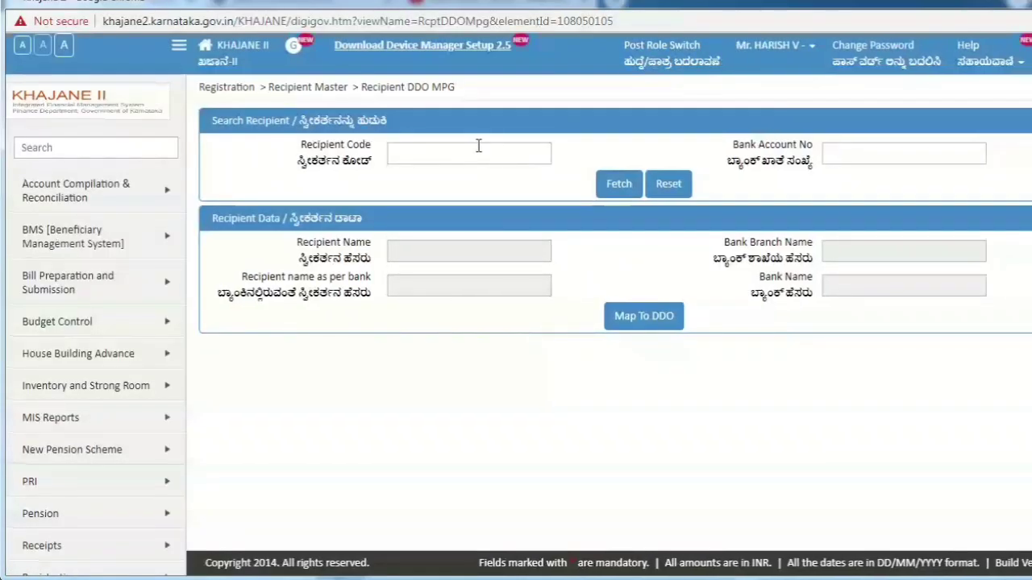
key("ctrl+v")
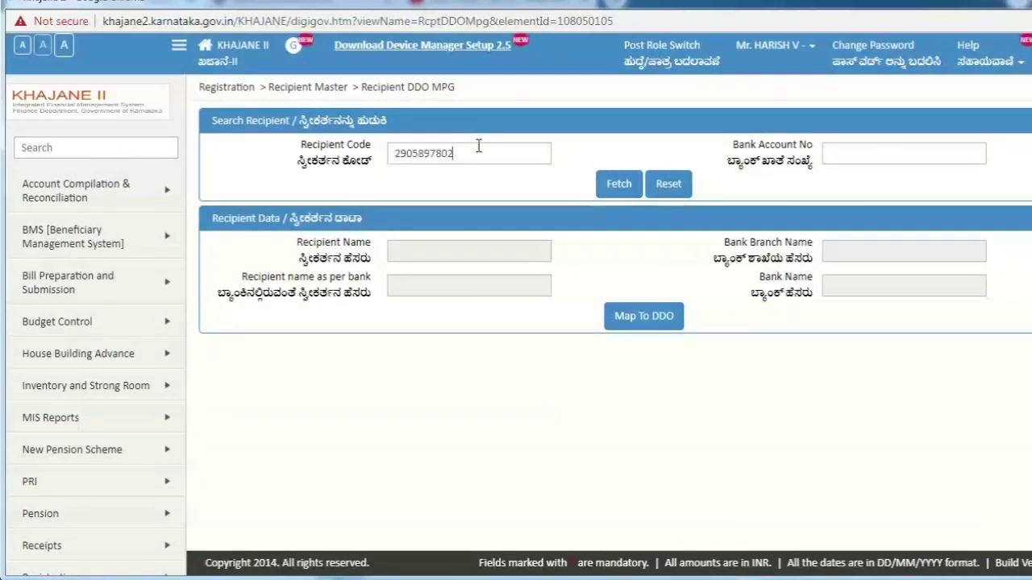
left_click(614, 185)
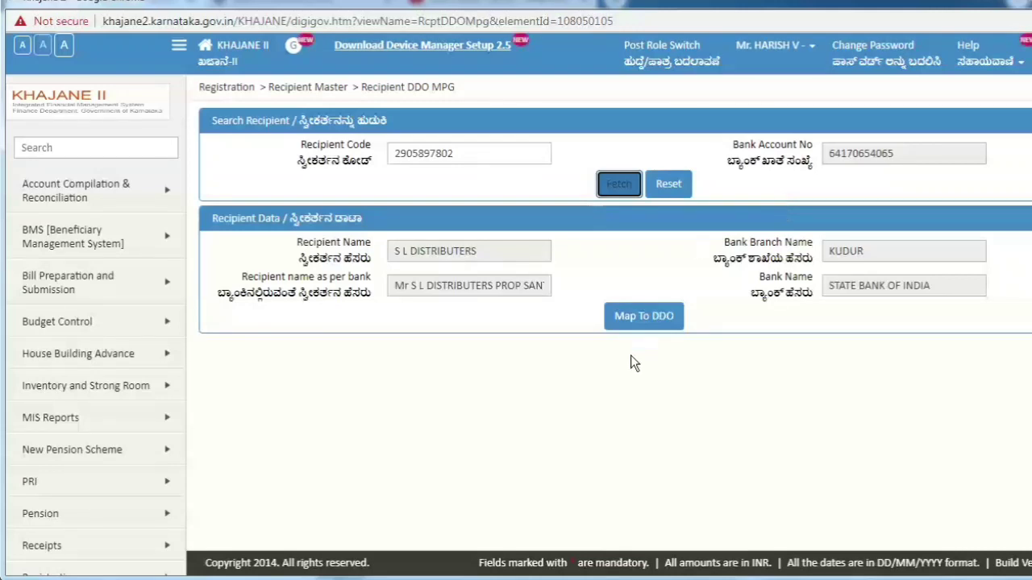
Step: Map the recipient to this DDO, acknowledge the already-mapped notice, and log out
left_click(645, 323)
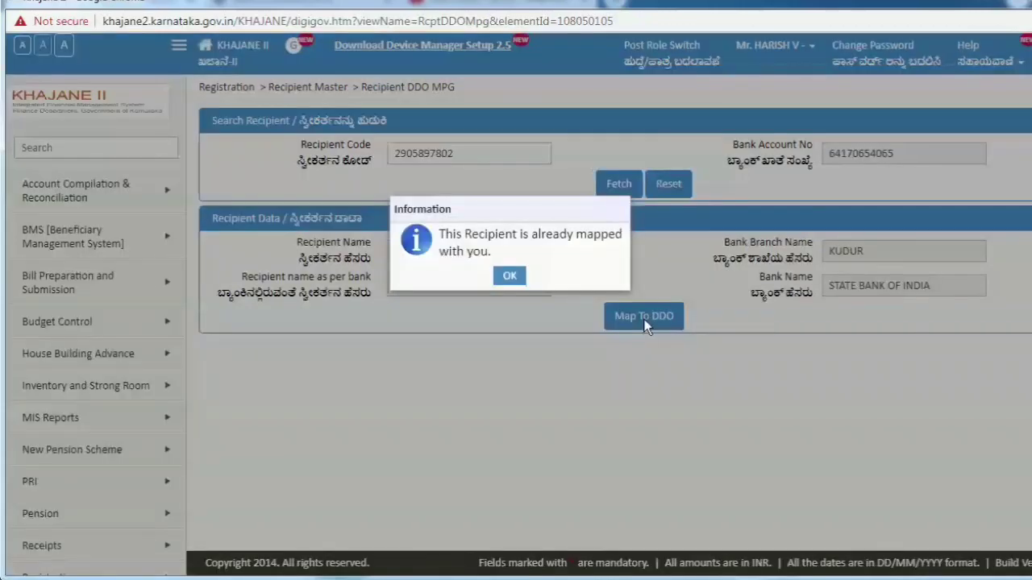
left_click(510, 277)
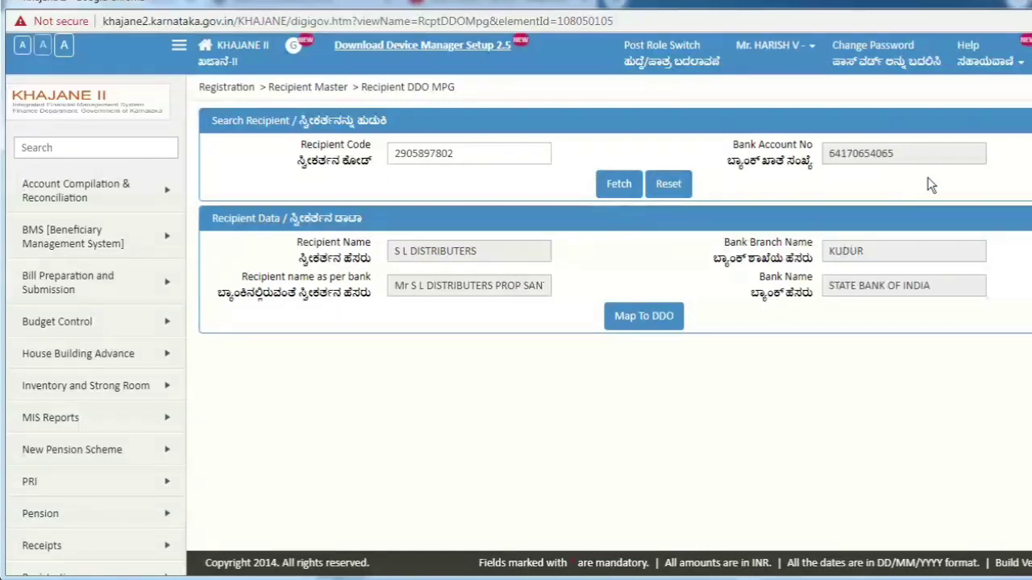
left_click(1024, 39)
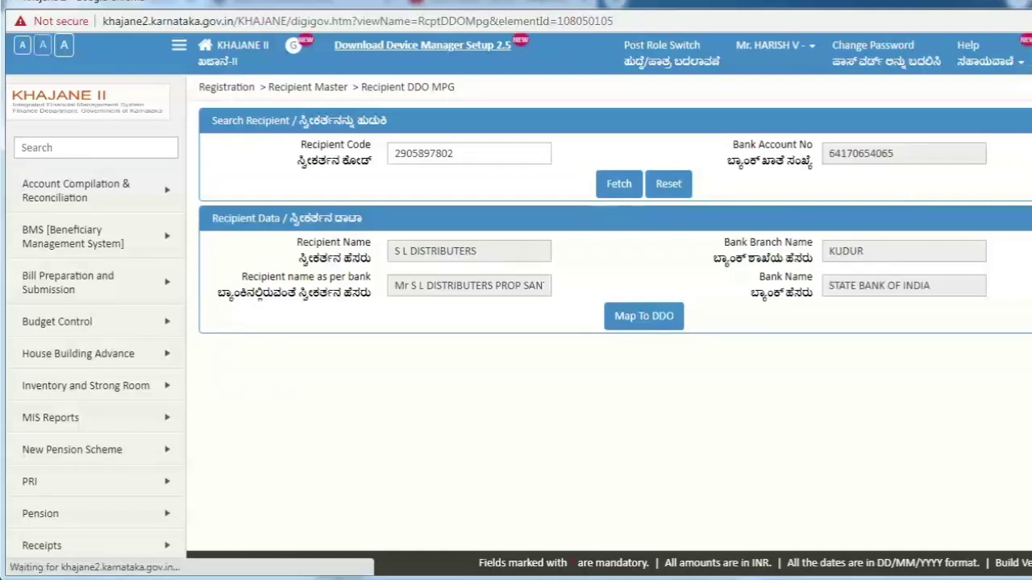